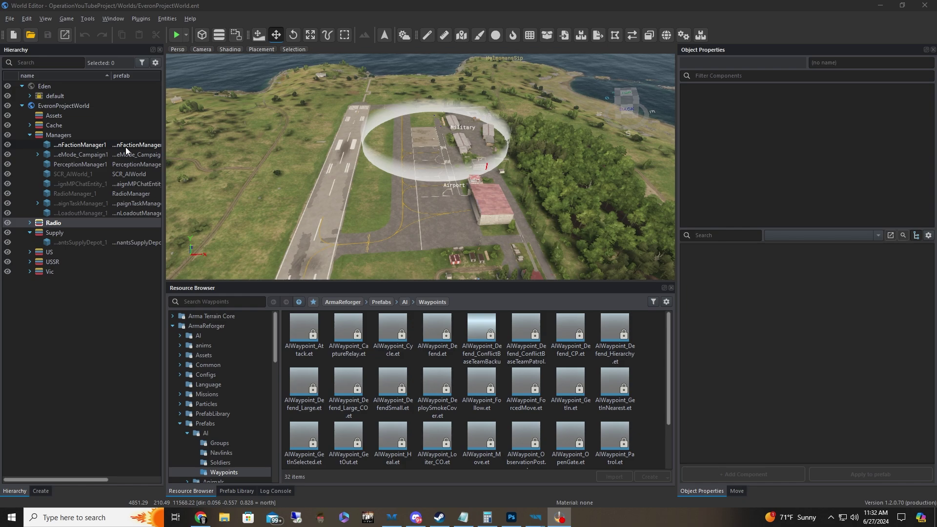
Select the CampaignFactionManager1 entity under Managers and expand the US SCR_CampaignFaction entry in its Factions list
key("alt+Tab")
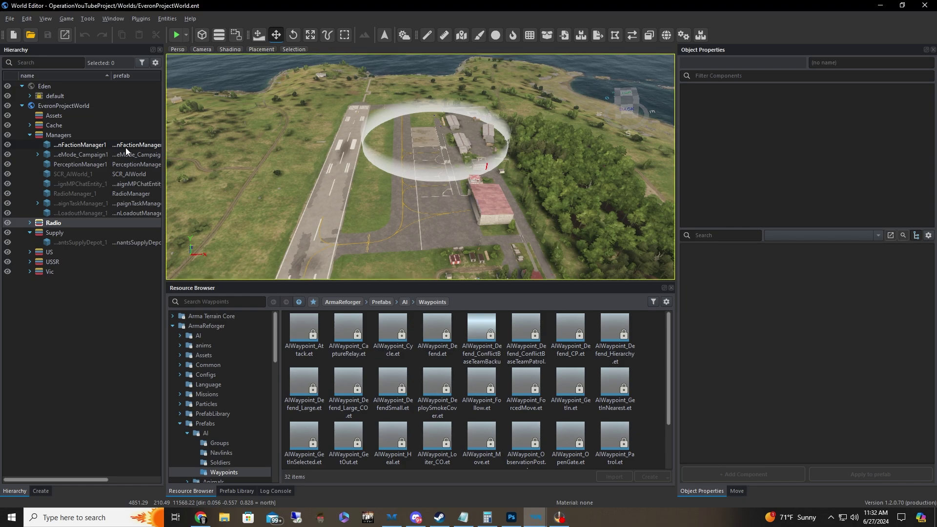
left_click(124, 148)
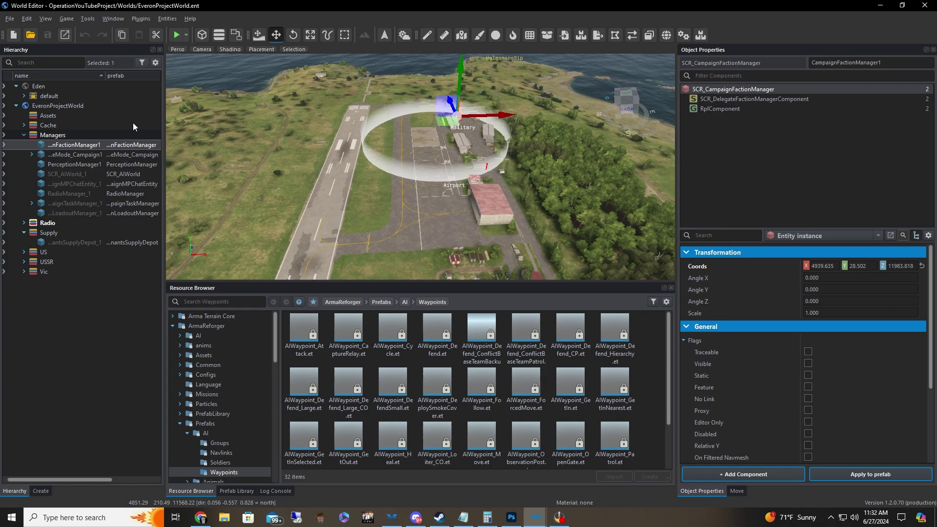
left_click(737, 99)
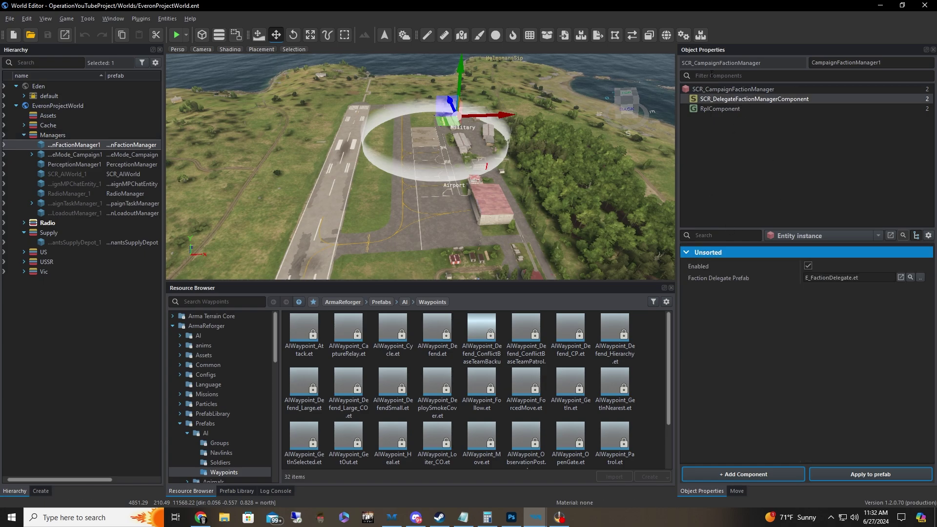
left_click(739, 90)
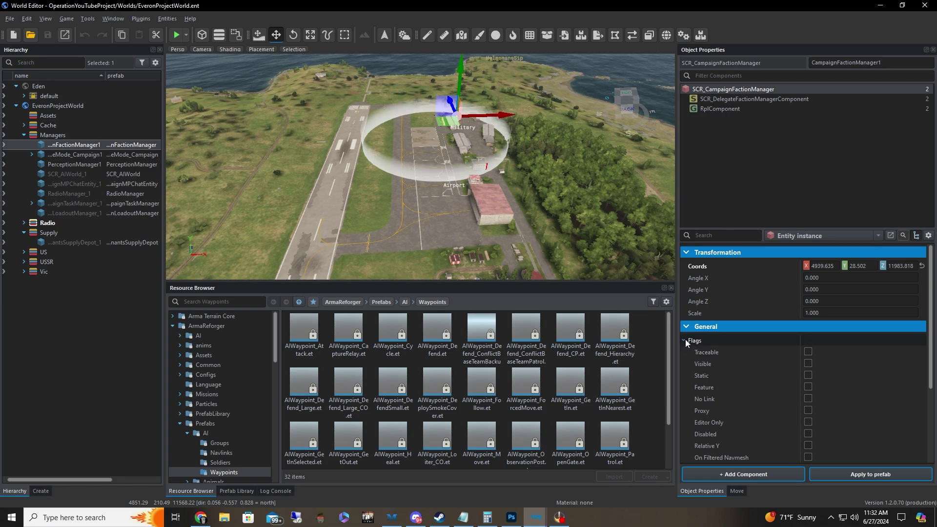
scroll(748, 332, "down", 3)
left_click(689, 410)
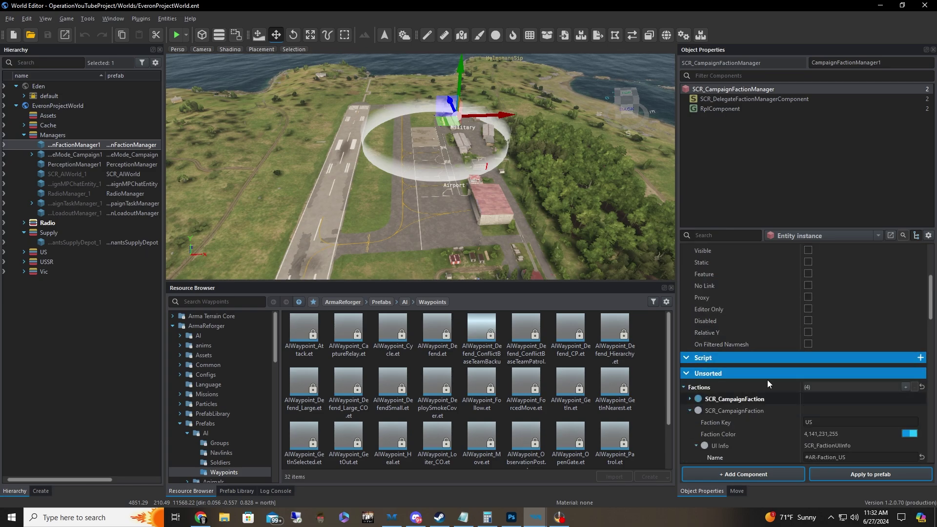
scroll(767, 380, "down", 2)
scroll(770, 374, "down", 1)
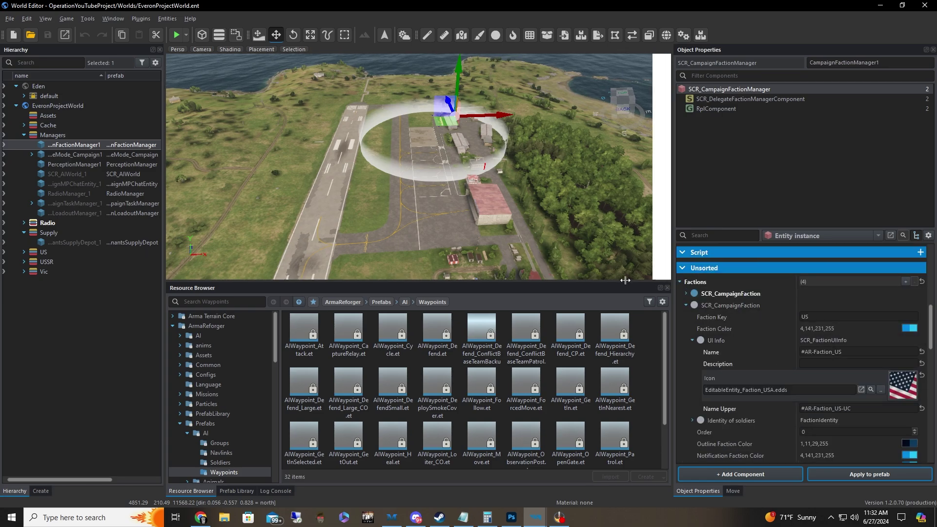
Widen the object properties area and expand the ITEM catalog within the US faction's Entity Catalogs
left_click_drag(679, 289, 408, 273)
scroll(622, 335, "down", 3)
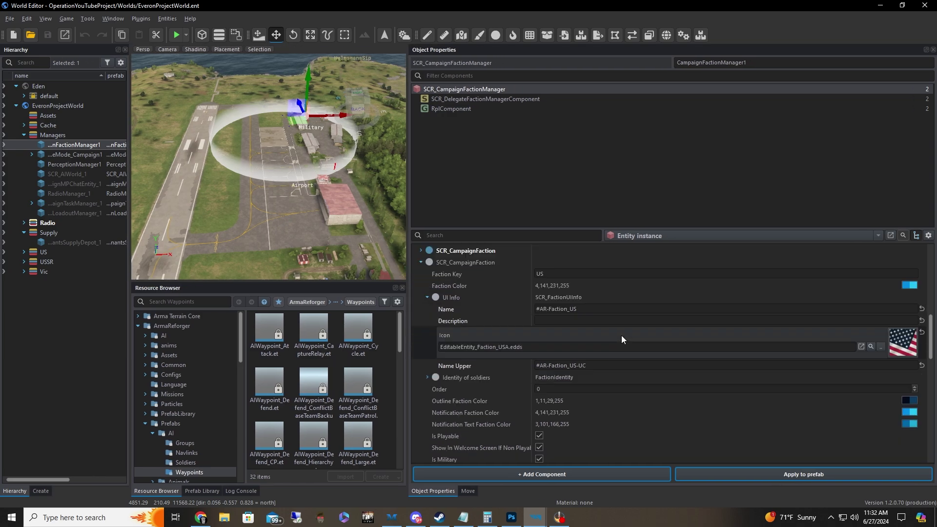
scroll(633, 329, "down", 8)
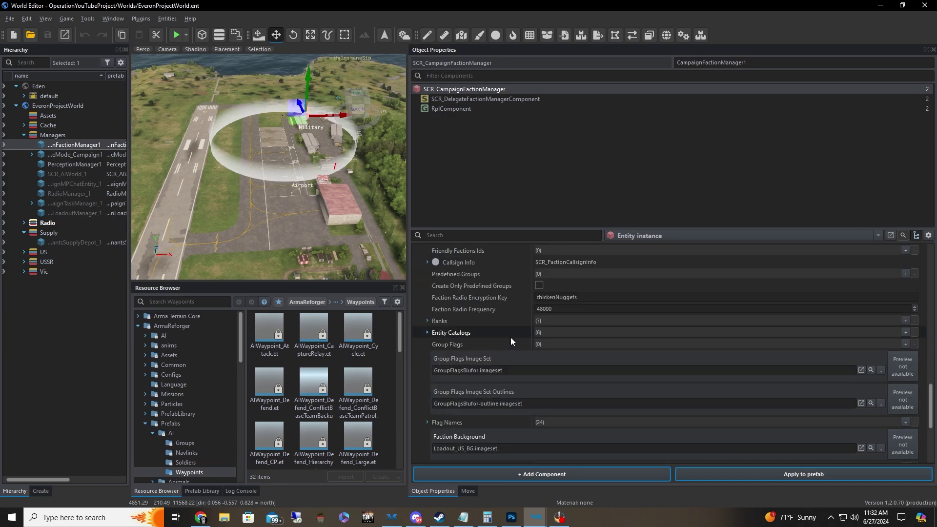
scroll(511, 337, "down", 1)
left_click(427, 298)
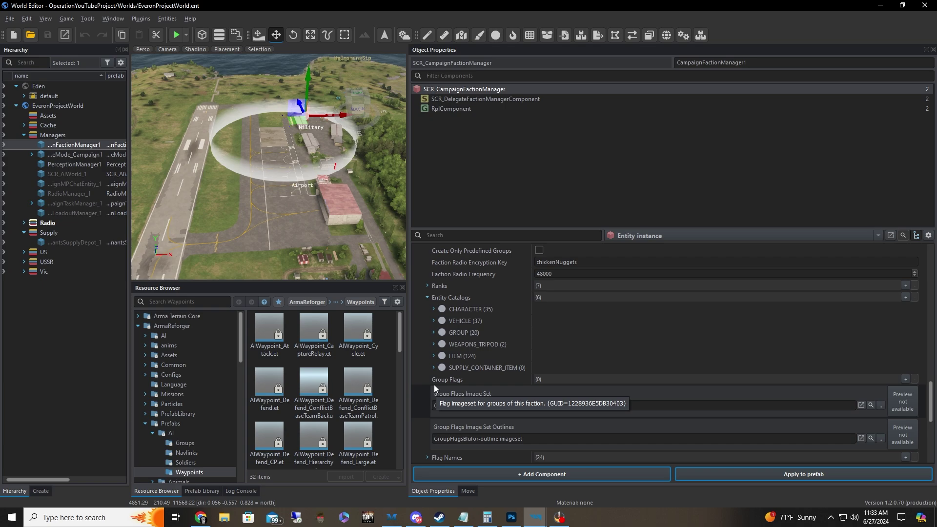
left_click(434, 356)
scroll(517, 334, "down", 1)
scroll(477, 342, "down", 1)
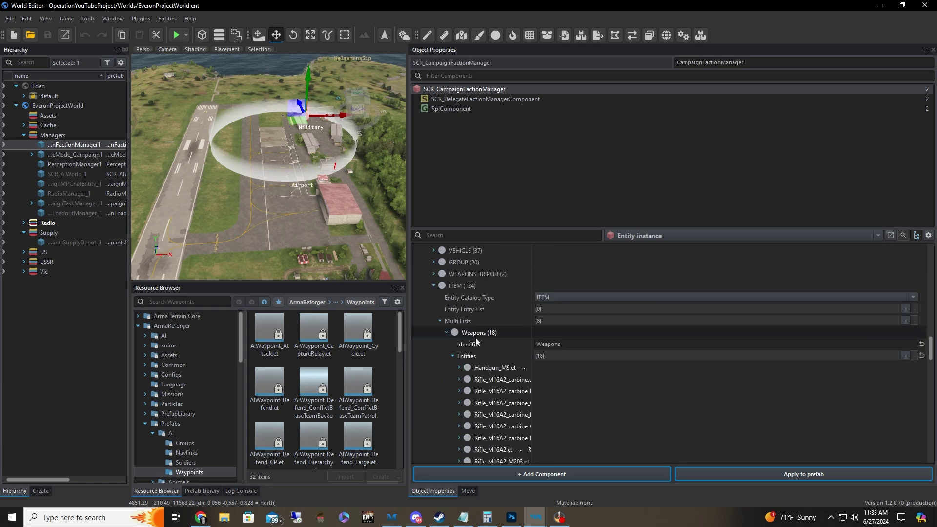
Expand the Weapons list in the ITEM catalog, widen the property name column and review the weapon entries
left_click(450, 335)
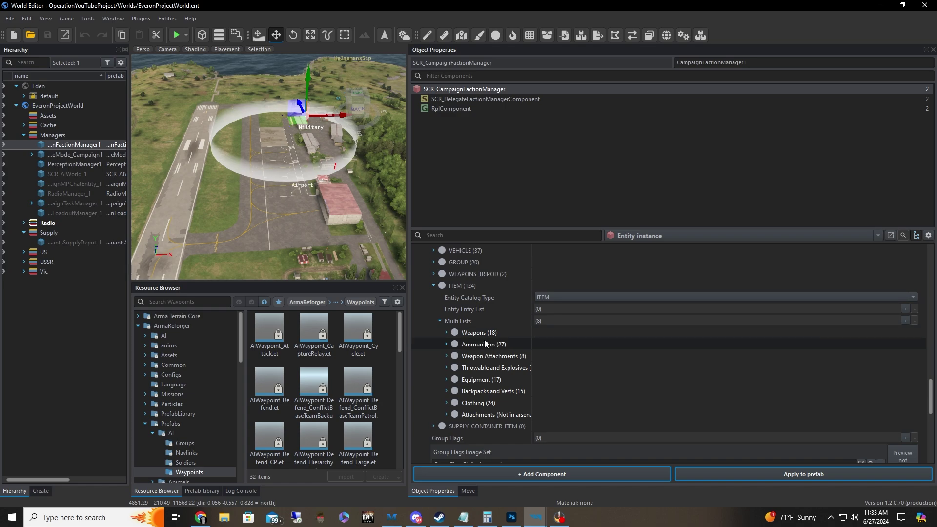
left_click(446, 333)
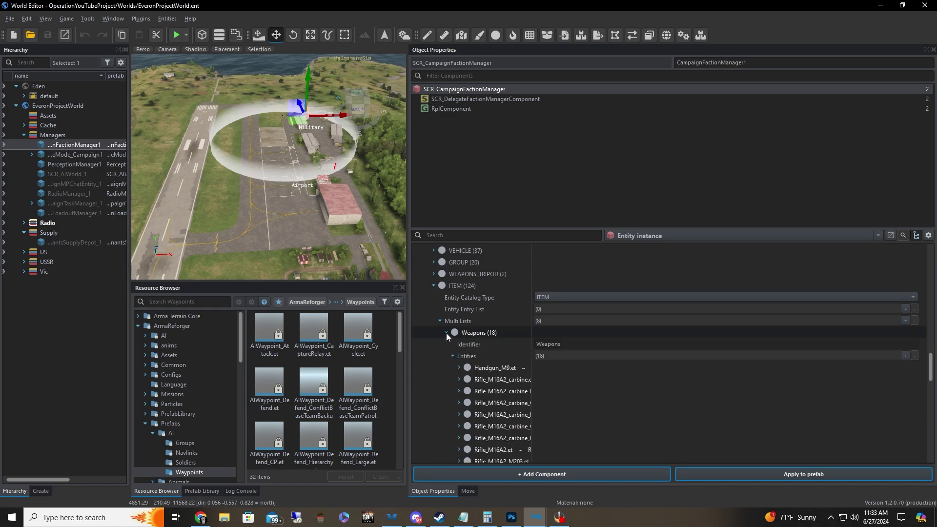
scroll(521, 350, "down", 1)
left_click_drag(533, 358, 623, 356)
scroll(565, 334, "down", 3)
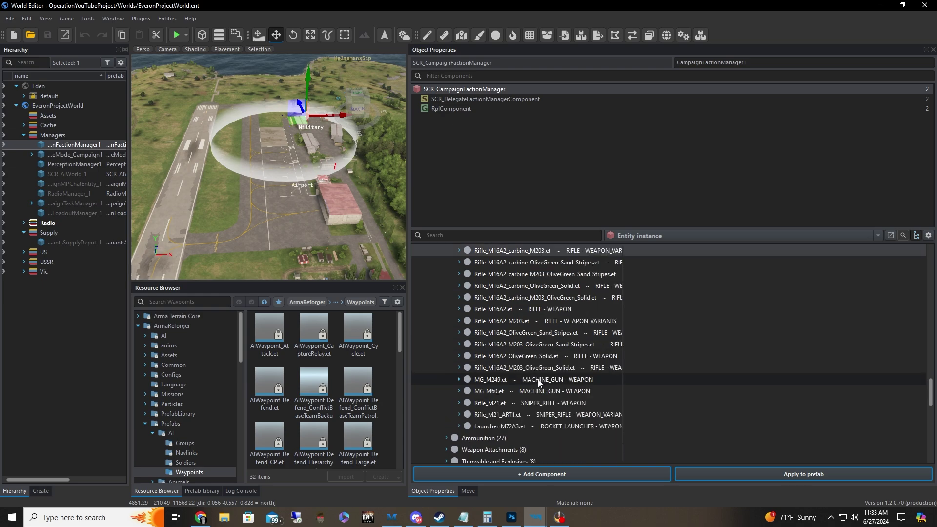
scroll(538, 379, "up", 3)
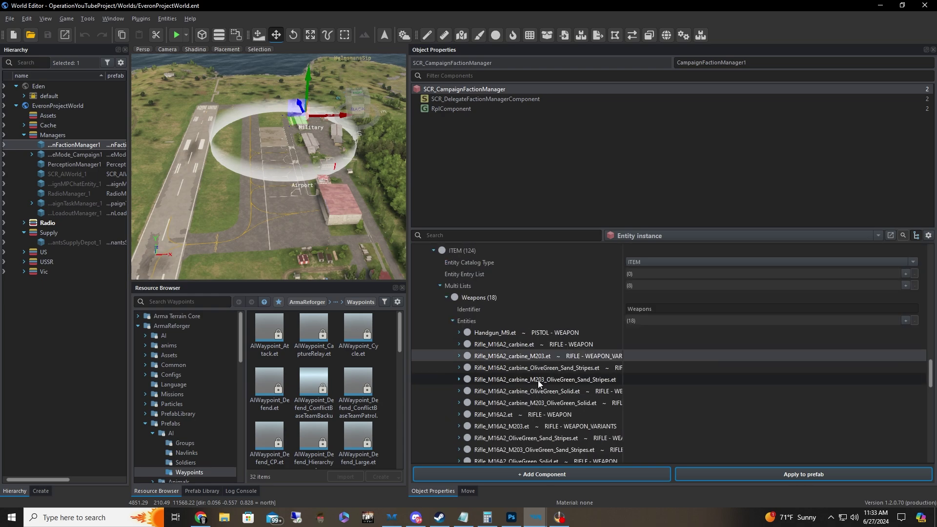
Add an SCR_EntityCatalogInventoryItem after the Rifle_M16A2_carbine_M203.et entry in the Weapons Entities list and expand the new entry
left_click(906, 320)
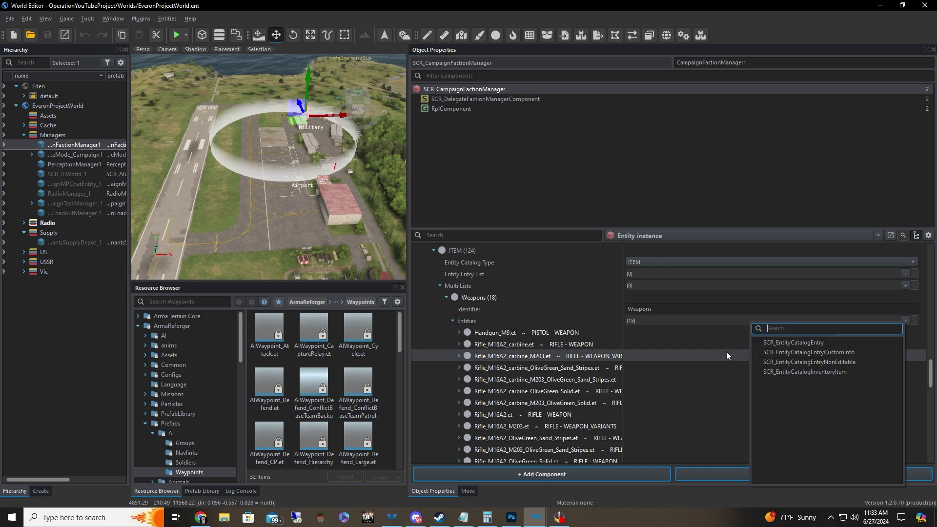
left_click(493, 357)
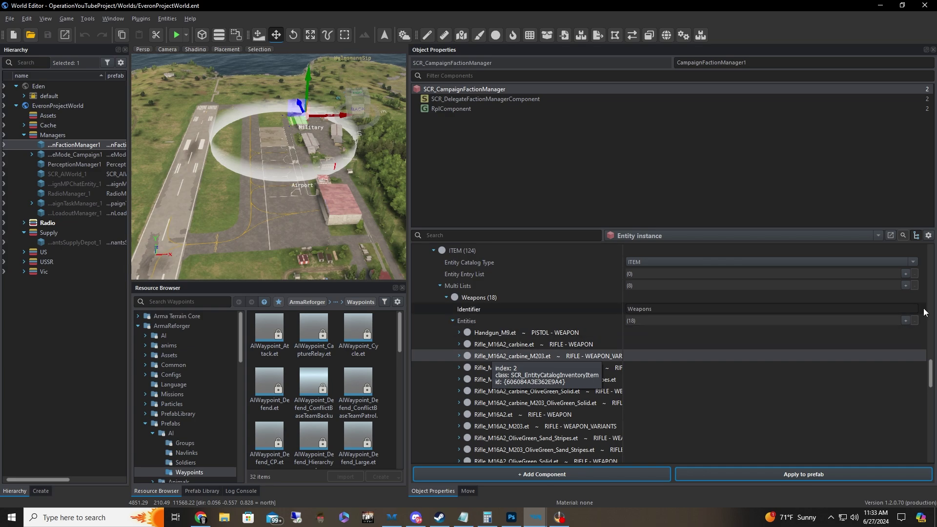
left_click(906, 320)
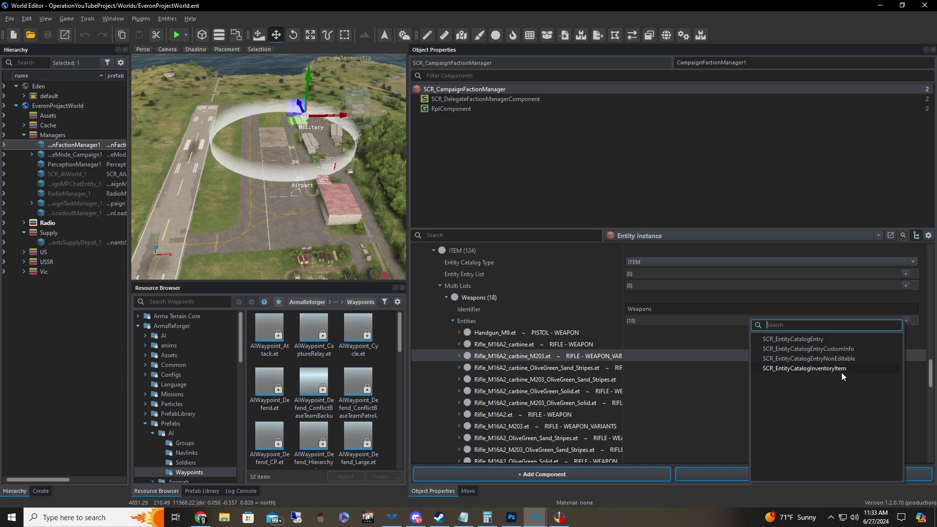
left_click(808, 369)
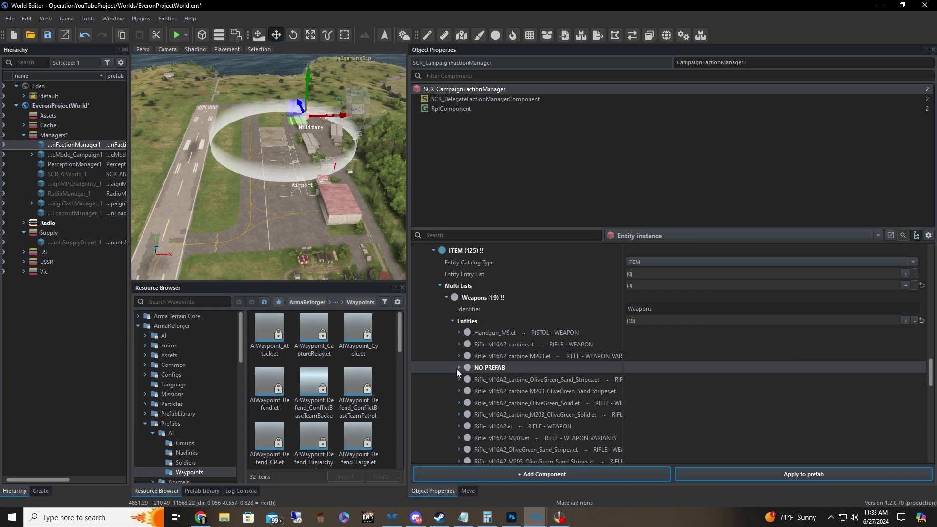
scroll(496, 370, "down", 3)
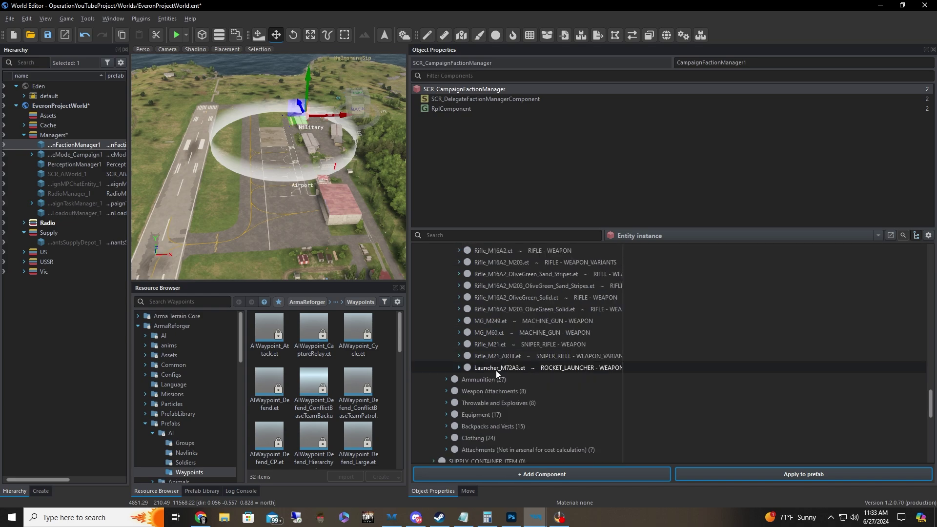
scroll(494, 370, "up", 3)
left_click(458, 367)
scroll(571, 361, "down", 1)
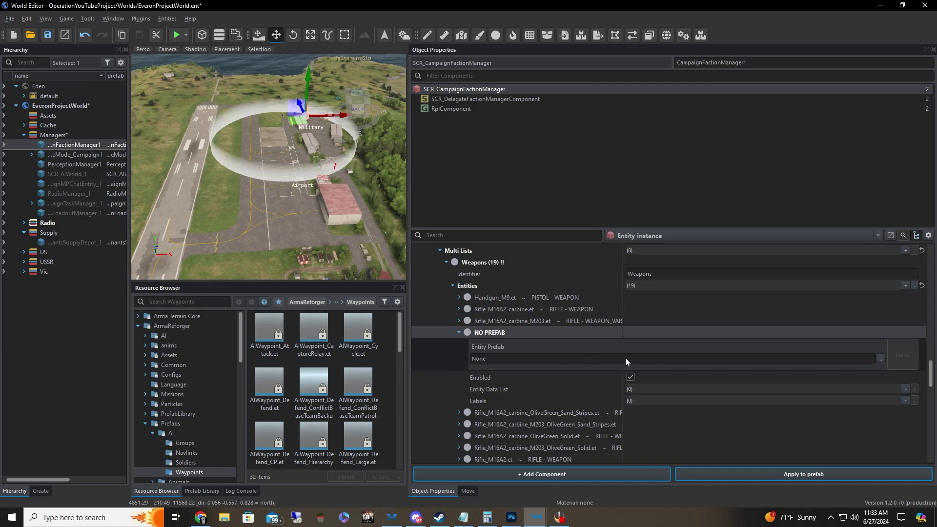
Search the resources for "ak74" and assign Rifle_AK74.et from Prefabs/Weapons/Rifles/AK74 as the new entry's Entity Prefab
left_click(199, 303)
type("ak74")
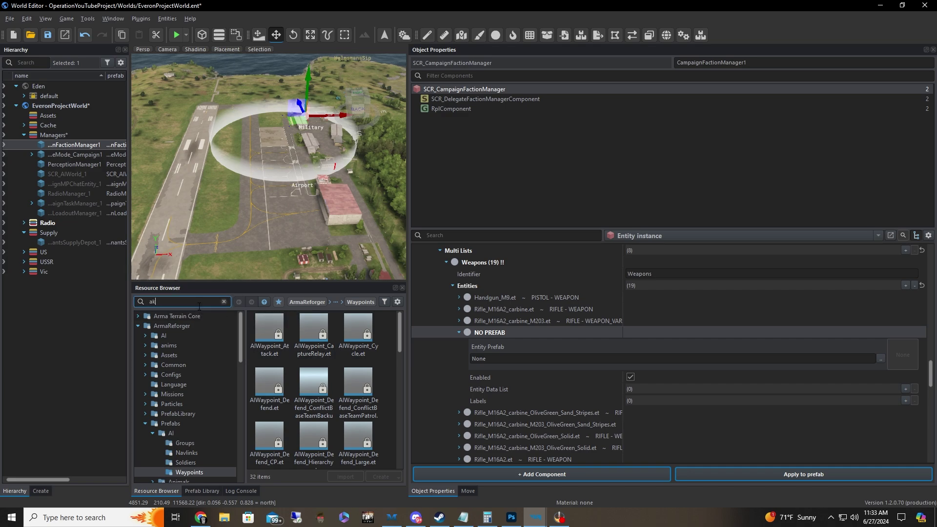
left_click(137, 316)
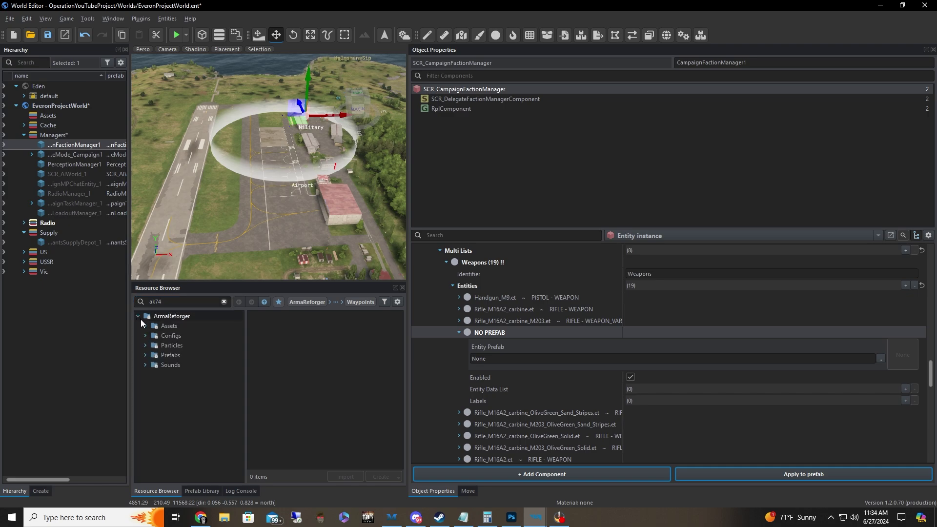
left_click(146, 356)
left_click(153, 374)
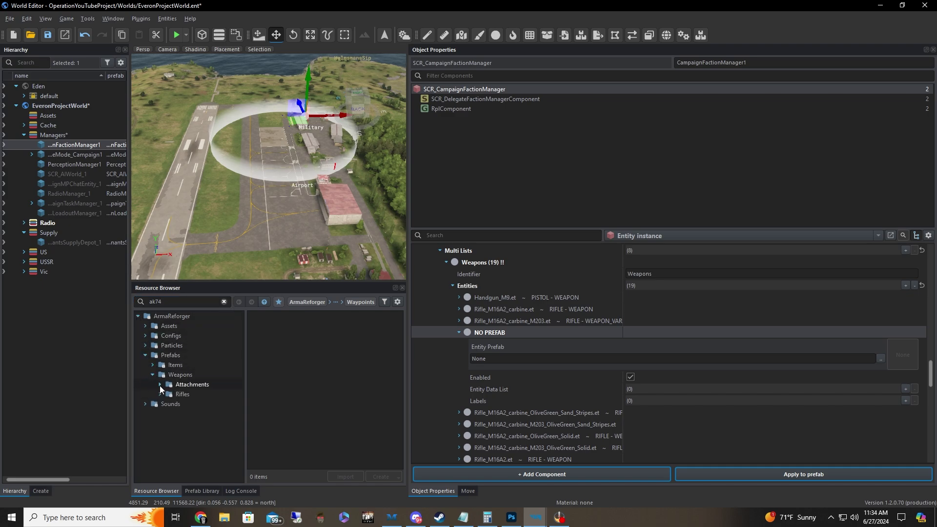
left_click(159, 394)
left_click(190, 405)
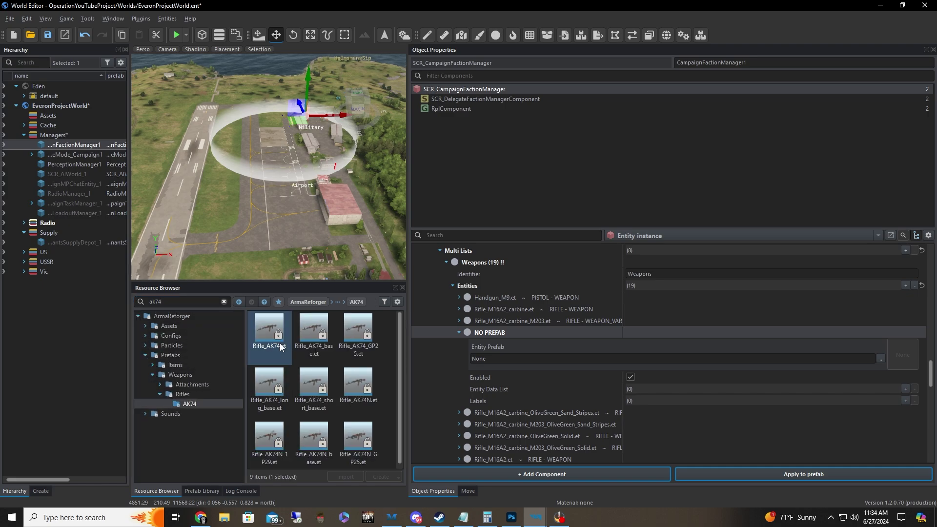
left_click_drag(273, 335, 511, 358)
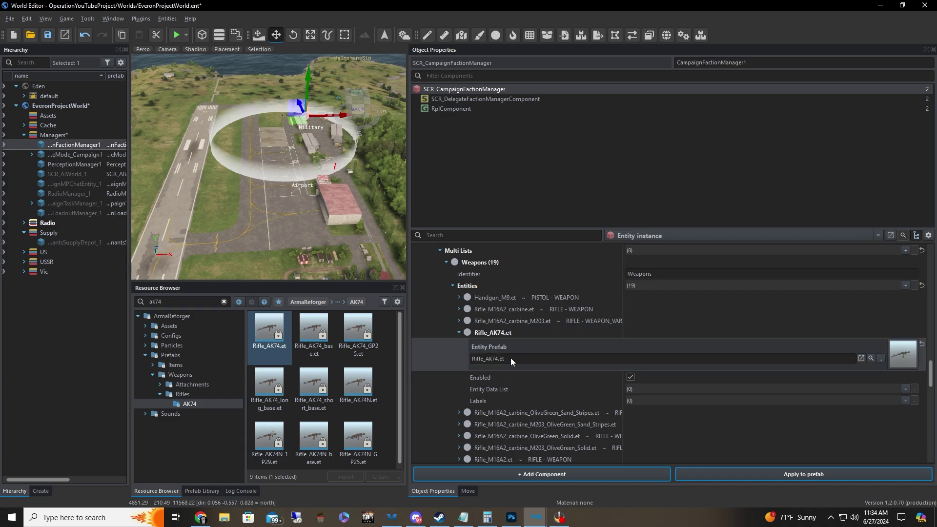
left_click(883, 362)
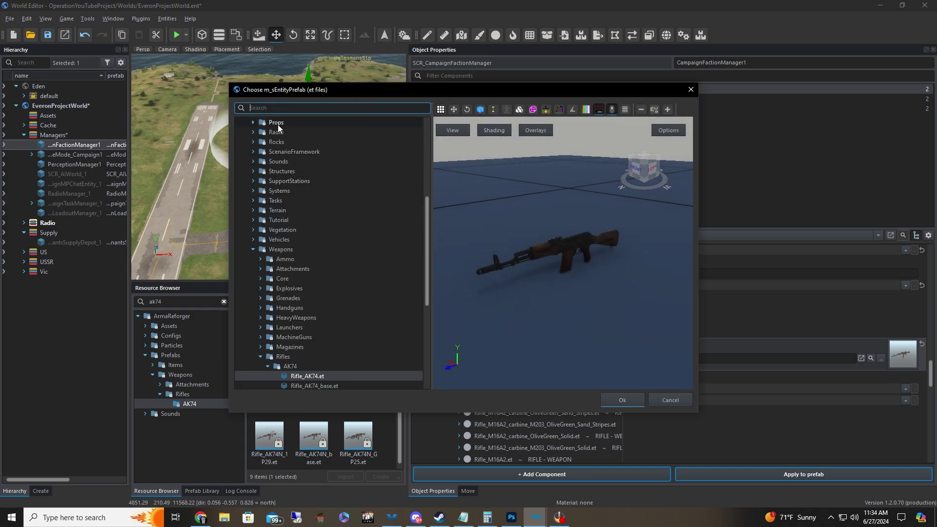
left_click(623, 399)
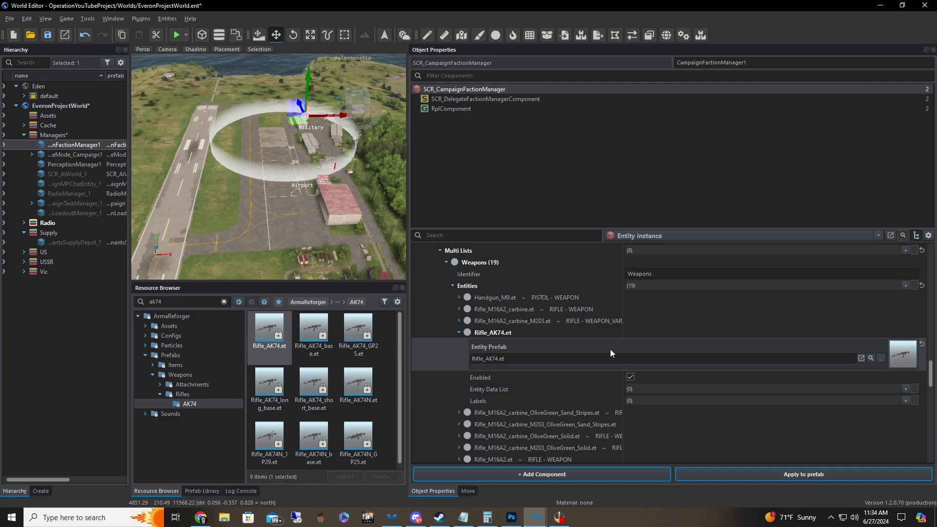
Check the Arsenal Data class on Rifle_M16A2_carbine_M203.et and add an SCR_ArsenalItem to the Entity Data List of Rifle_AK74.et
scroll(584, 367, "down", 1)
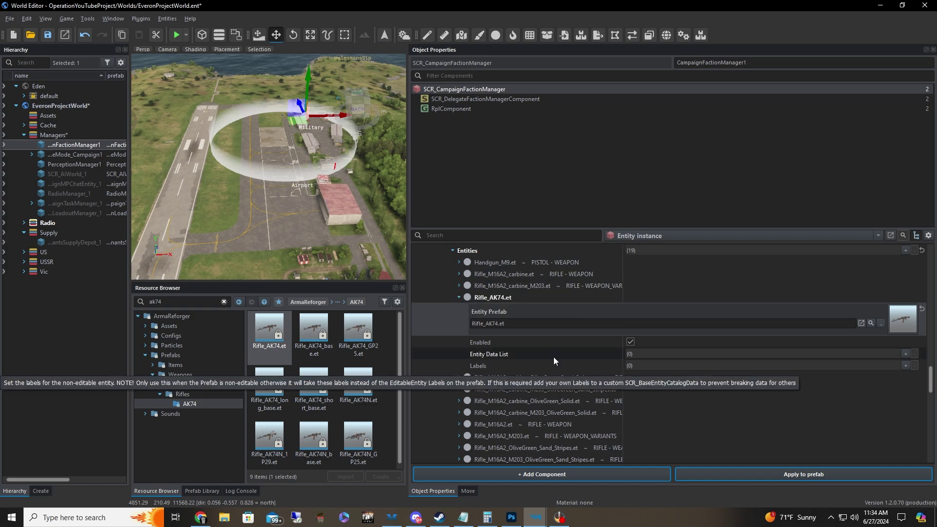
left_click(457, 286)
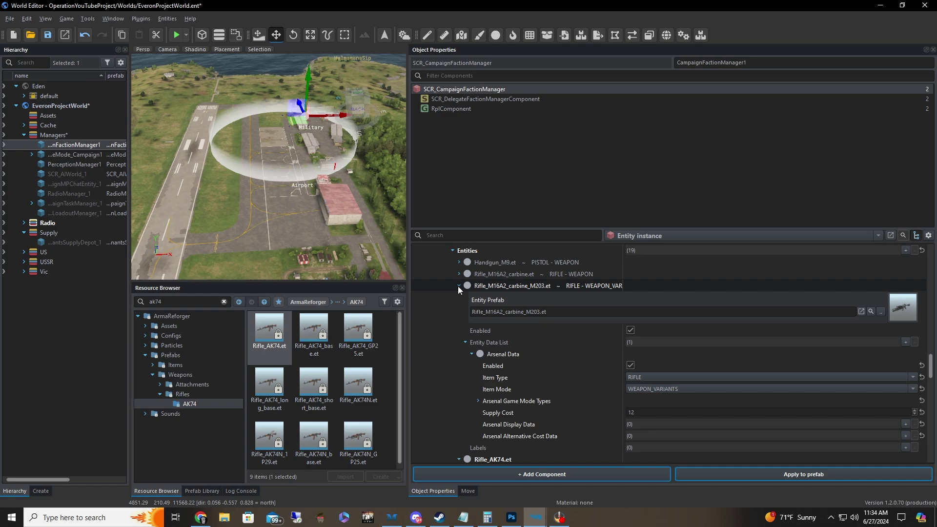
left_click(472, 354)
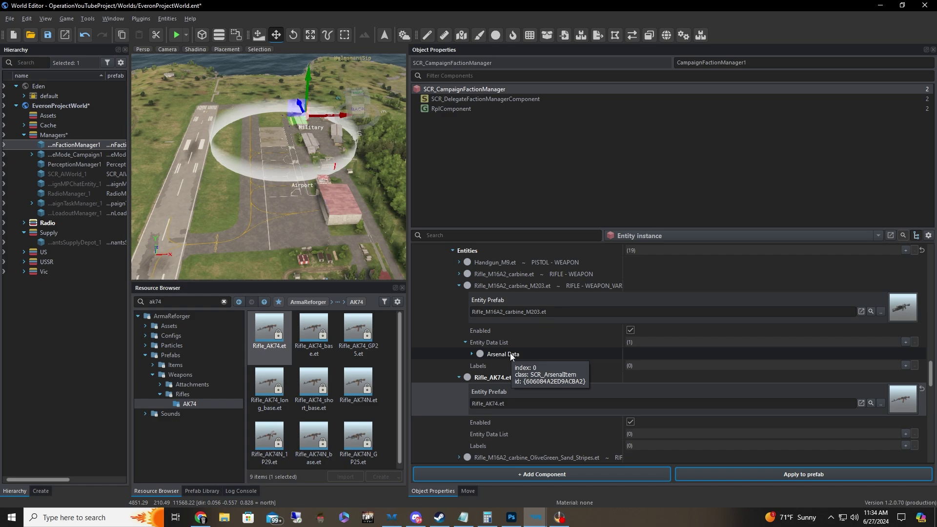
left_click(458, 285)
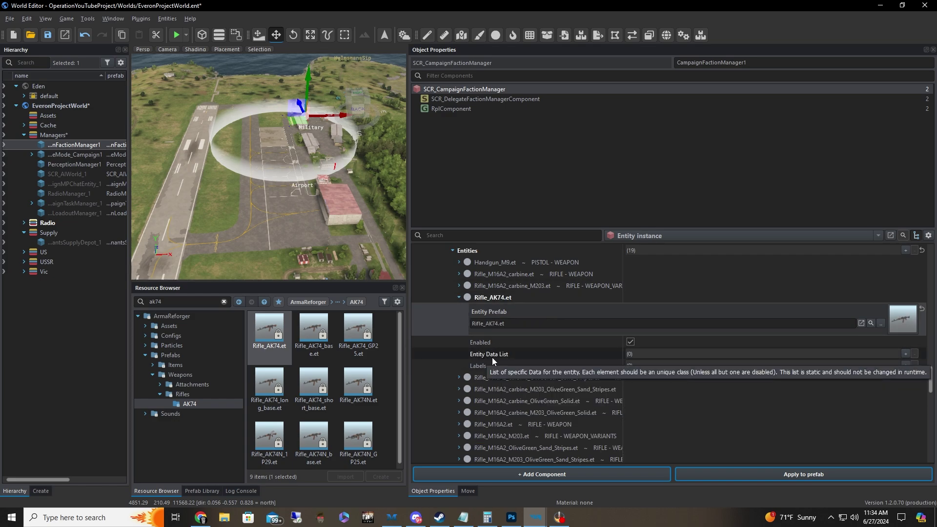
left_click(904, 355)
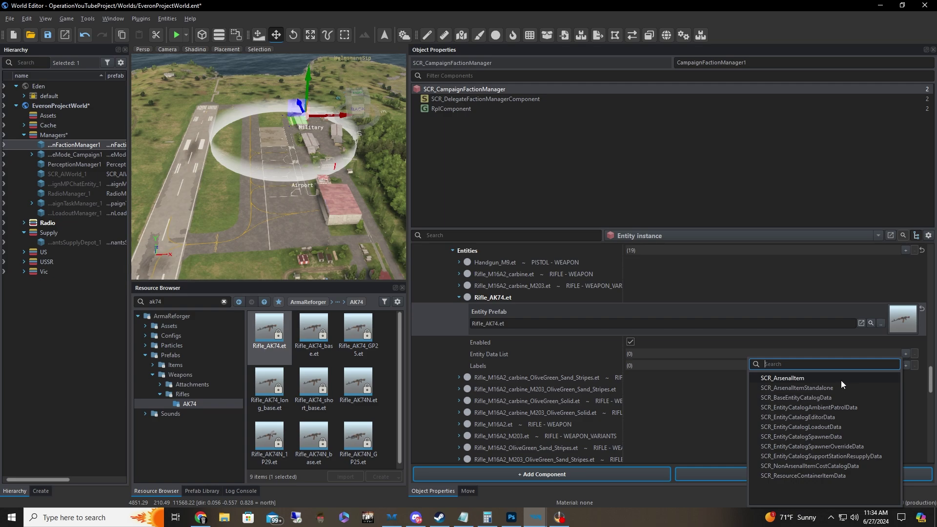
left_click(842, 380)
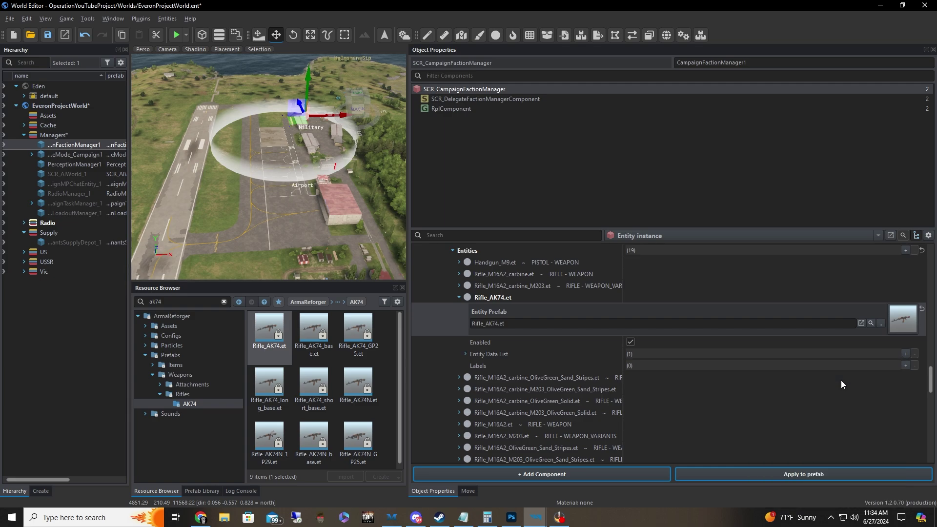
Check the Arsenal Data of Rifle_M16A2_carbine_M203.et and set the Supply Cost in Rifle_AK74.et's Arsenal Data to 25
left_click(459, 286)
left_click(471, 355)
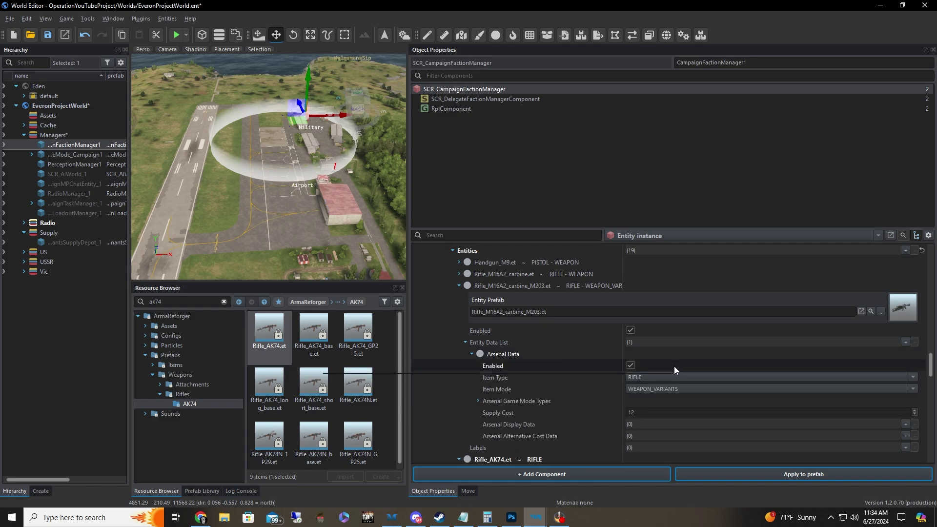
scroll(674, 366, "down", 1)
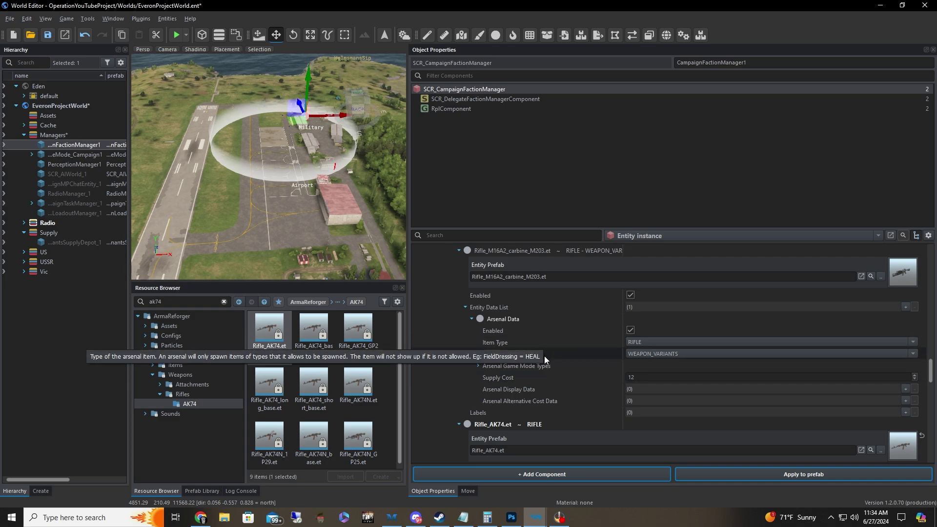
mouse_move(543, 356)
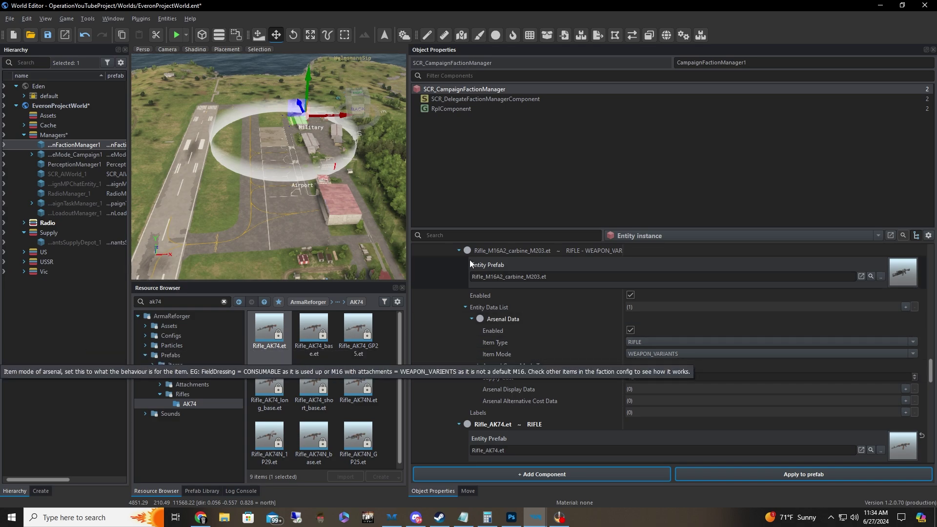
left_click(459, 251)
left_click(472, 331)
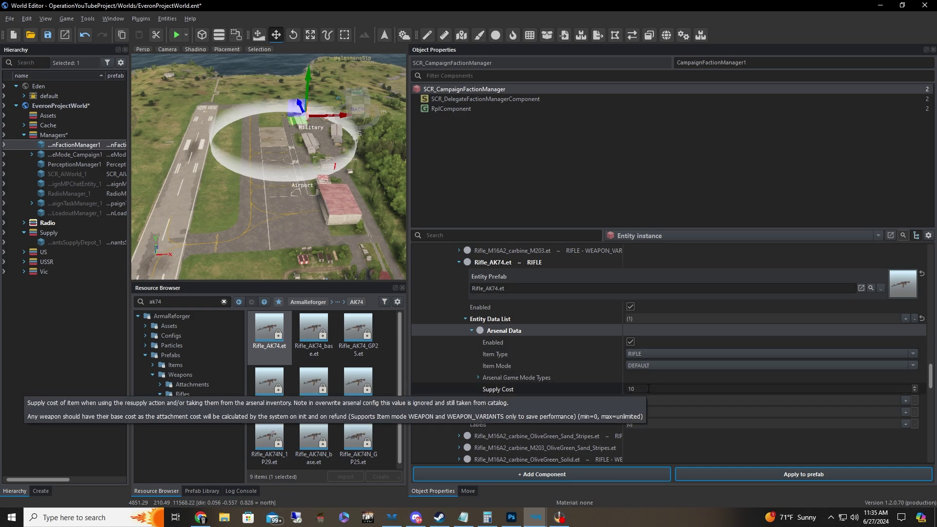
left_click(648, 389)
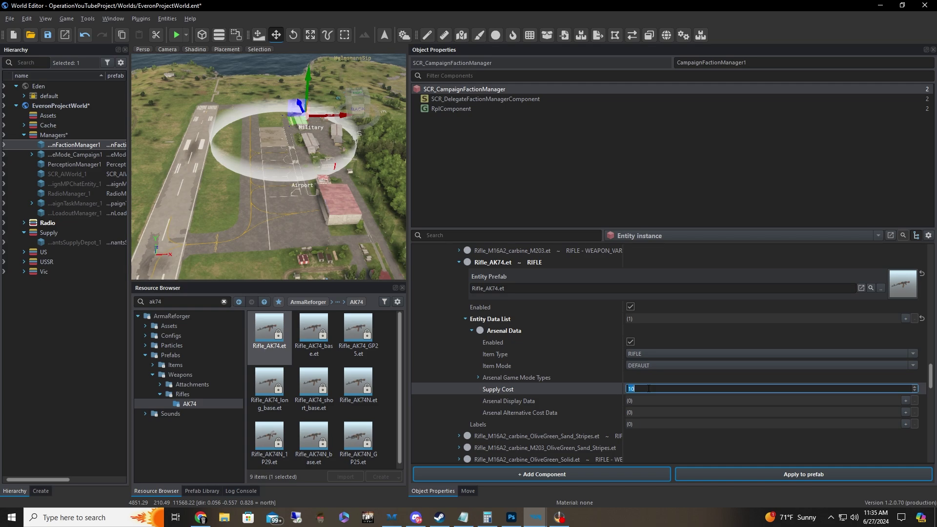
type("25")
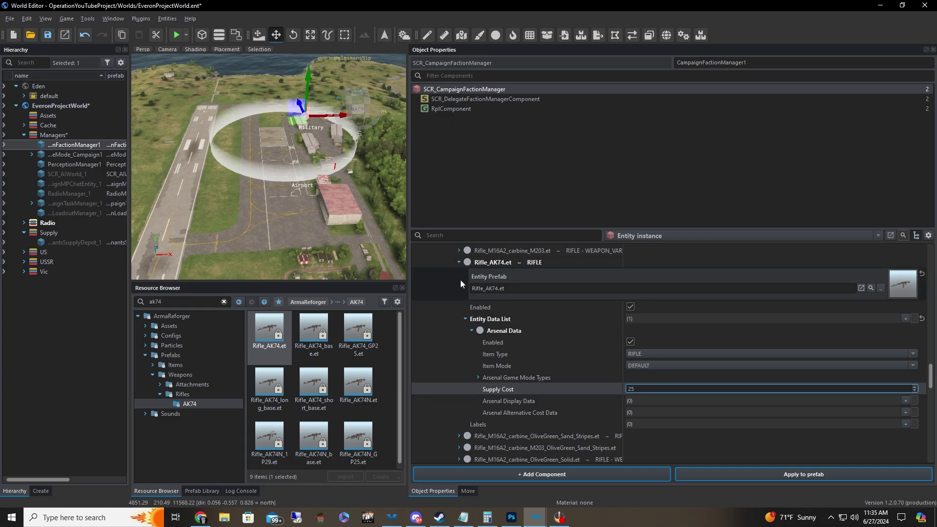
left_click(459, 264)
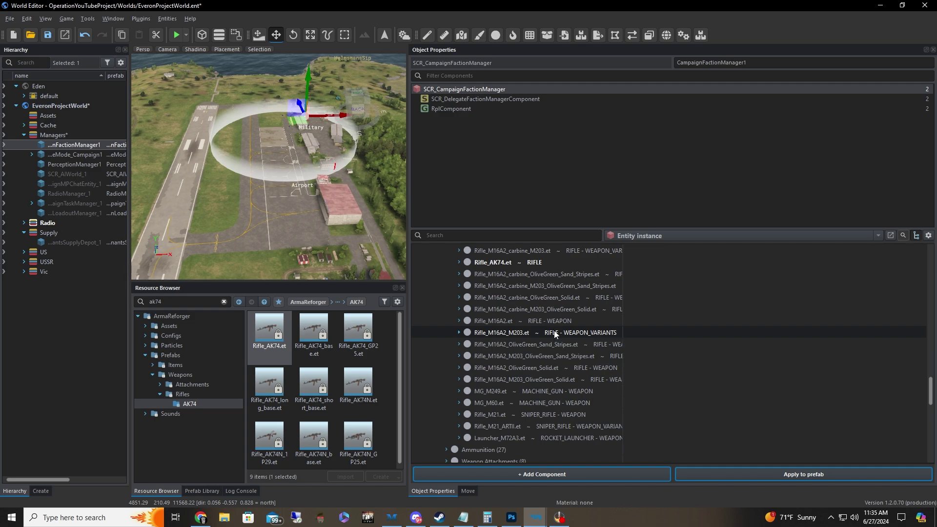
Add an SCR_EntityCatalogInventoryItem after Ammo_Grenade_HE_M406.et in the Ammunition Entities list and expand the new entry
scroll(554, 331, "up", 1)
scroll(453, 271, "up", 2)
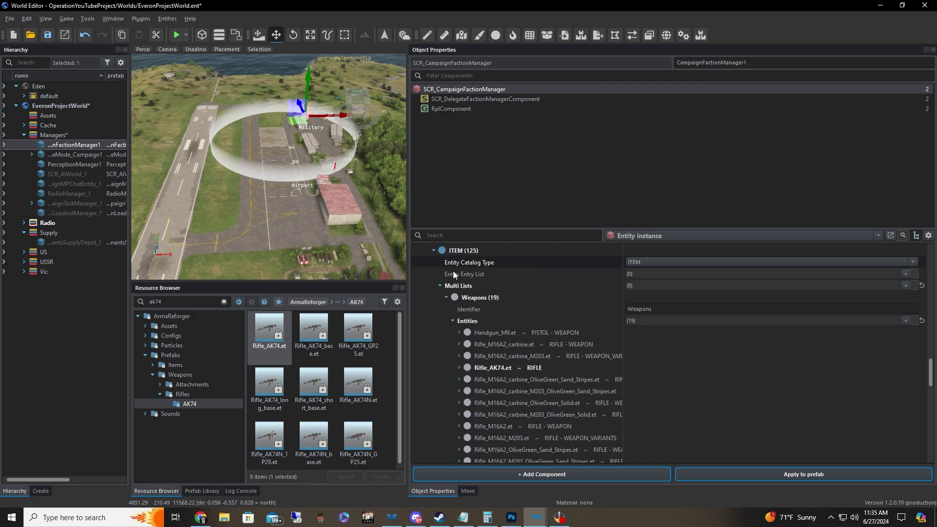
left_click(446, 298)
left_click(446, 310)
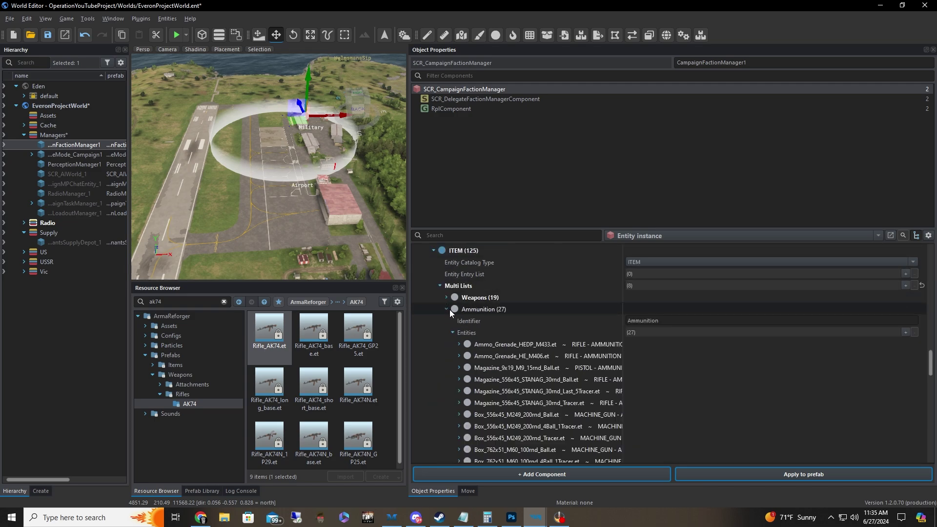
scroll(508, 315, "down", 1)
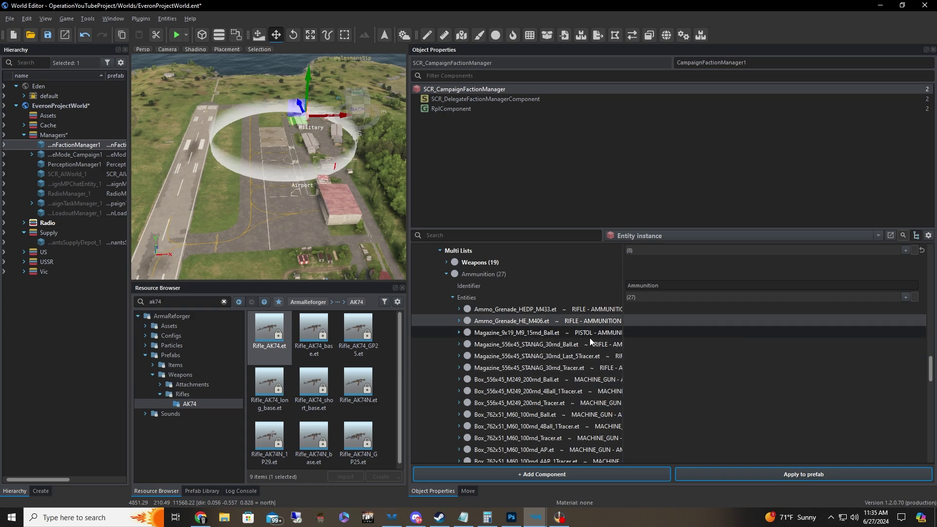
left_click(905, 297)
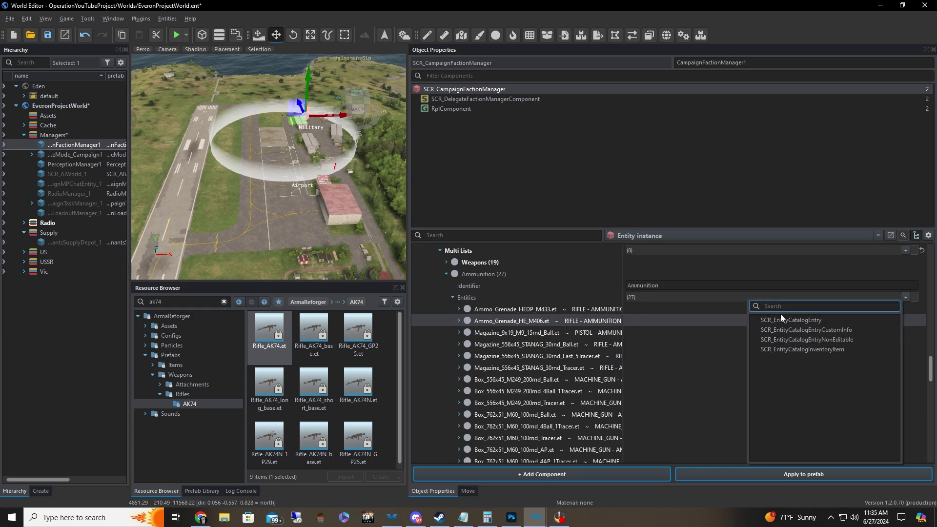
left_click(795, 349)
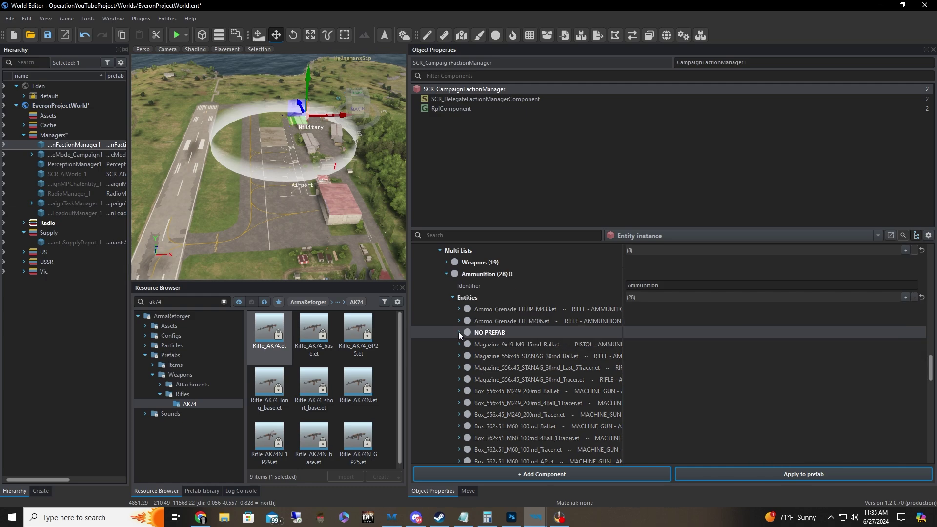
left_click(459, 332)
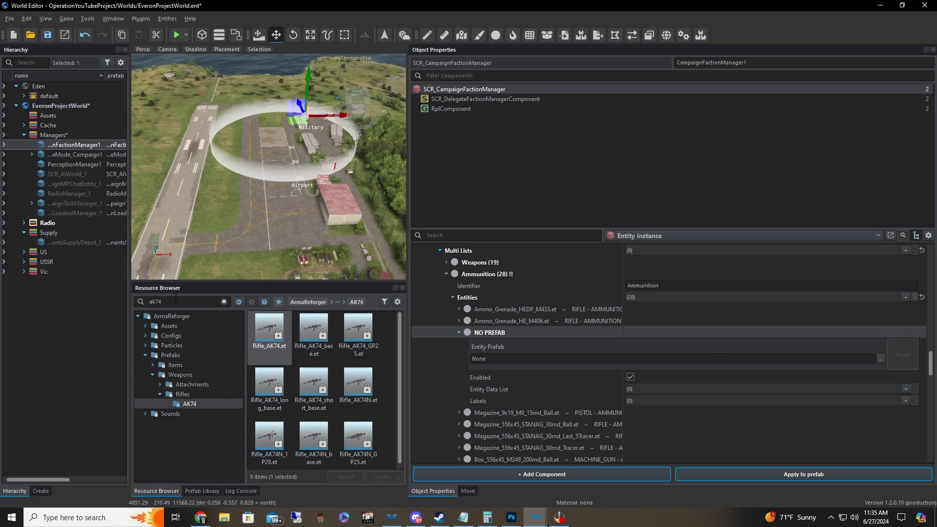
Assign Magazine_545x39_AK_30rnd_Ball.et from Prefabs/Weapons/Magazines as the new ammunition entry's Entity Prefab
key("Escape")
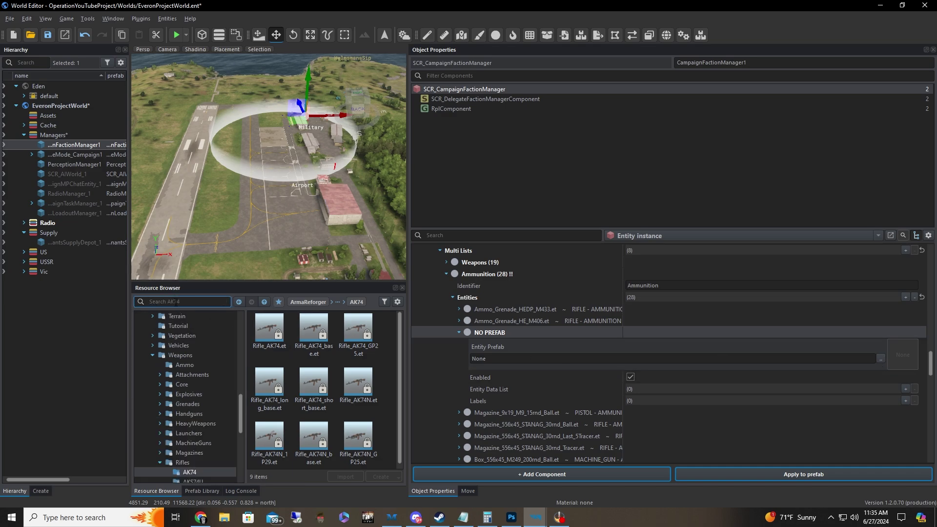
left_click(159, 453)
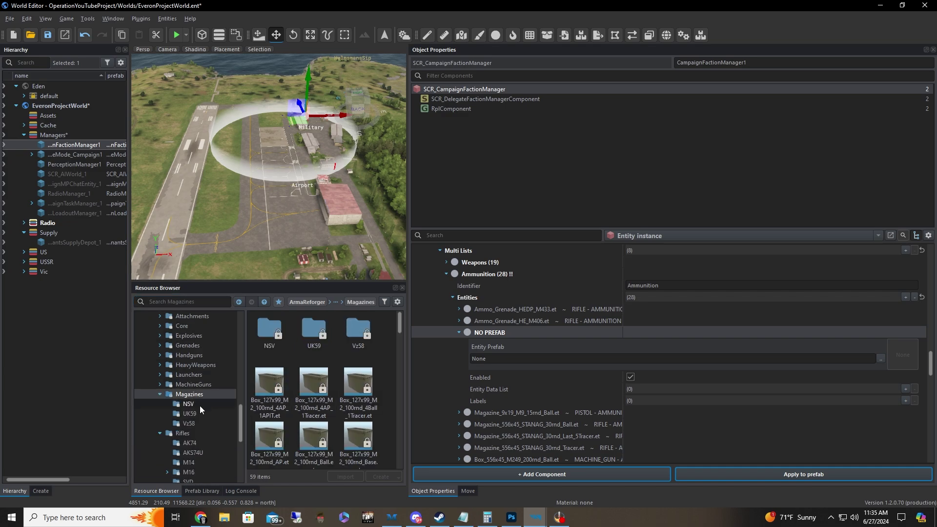
scroll(197, 425, "down", 1)
scroll(252, 384, "down", 3)
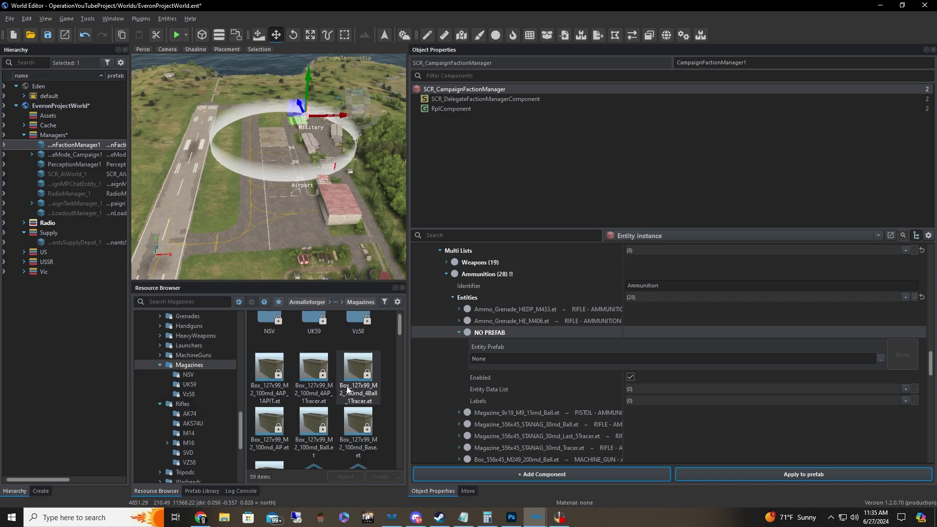
scroll(357, 398, "down", 5)
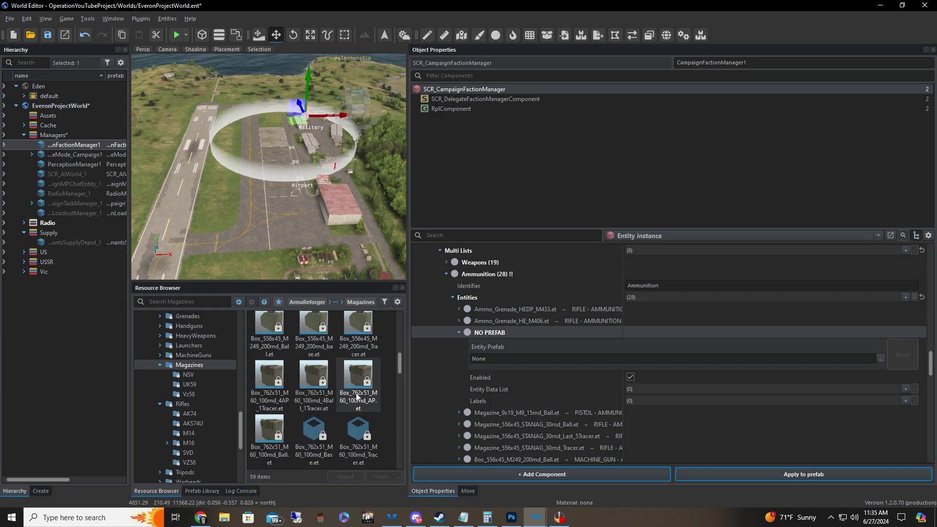
scroll(354, 398, "down", 3)
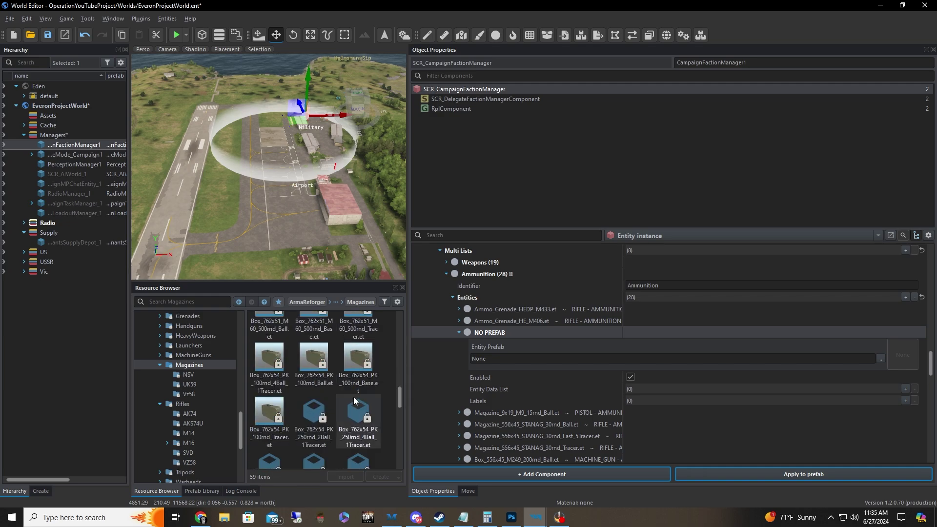
scroll(352, 402, "down", 1)
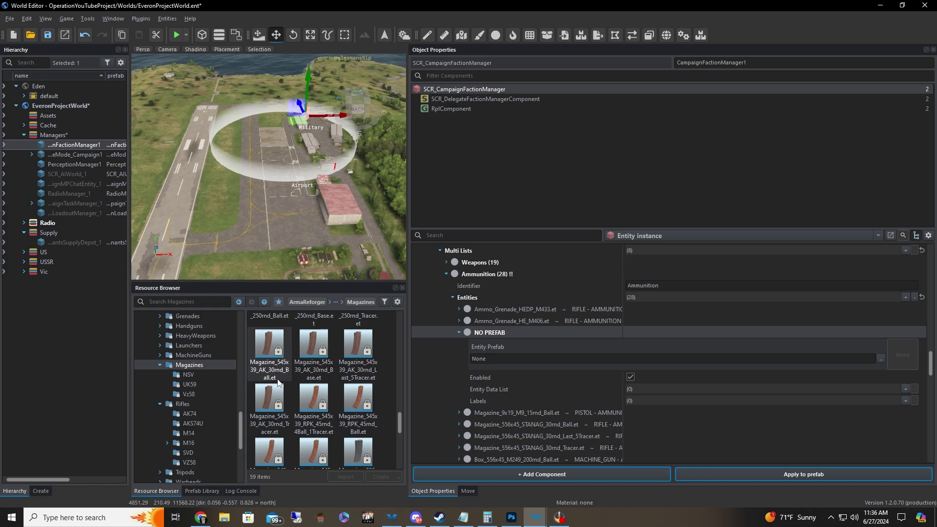
left_click_drag(268, 346, 531, 360)
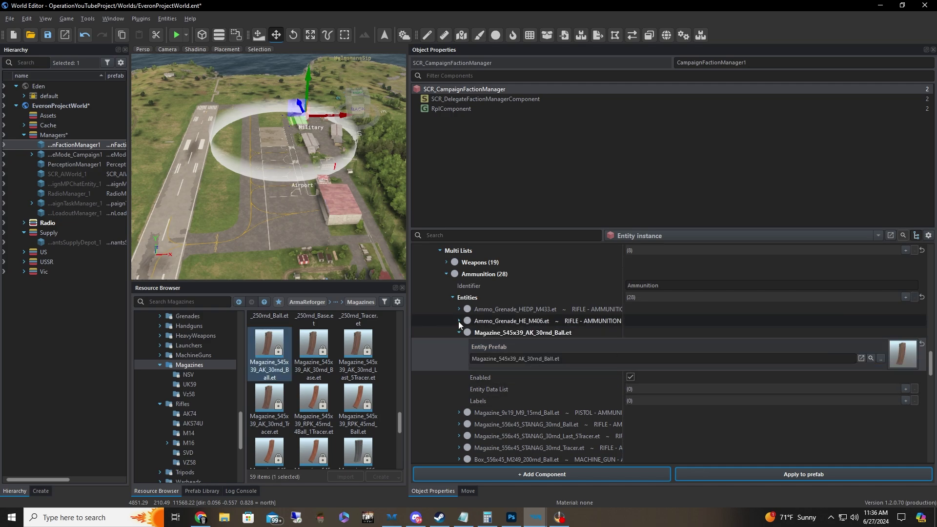
Check the Arsenal Data on Magazine_9x19_M9_15rnd_Ball.et and add an SCR_ArsenalItem to the Entity Data List of Magazine_545x39_AK_30rnd_Ball.et
left_click(459, 413)
scroll(581, 390, "down", 1)
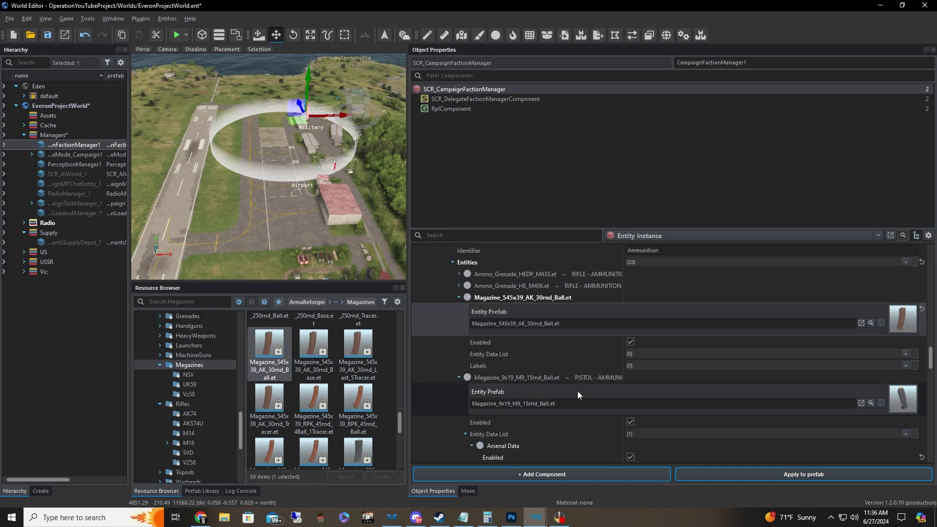
scroll(578, 393, "down", 3)
left_click(509, 354)
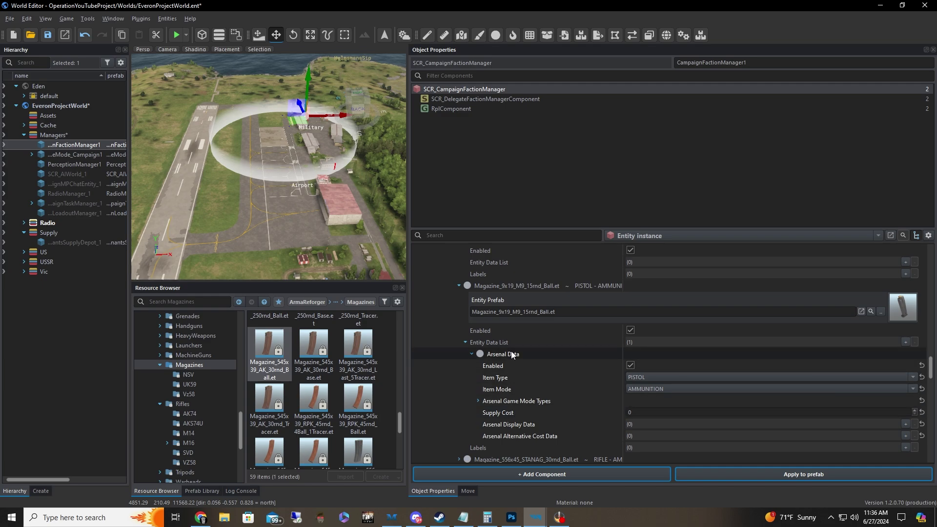
scroll(511, 353, "up", 3)
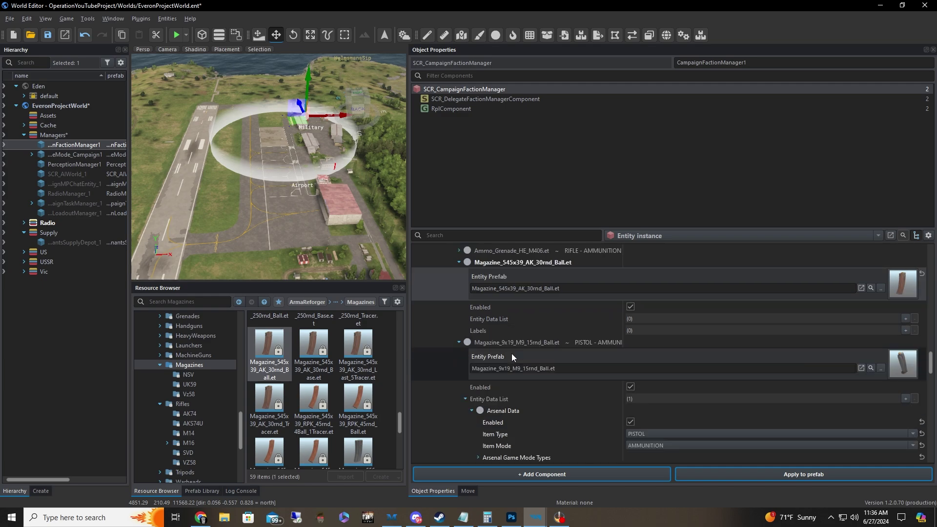
left_click(906, 354)
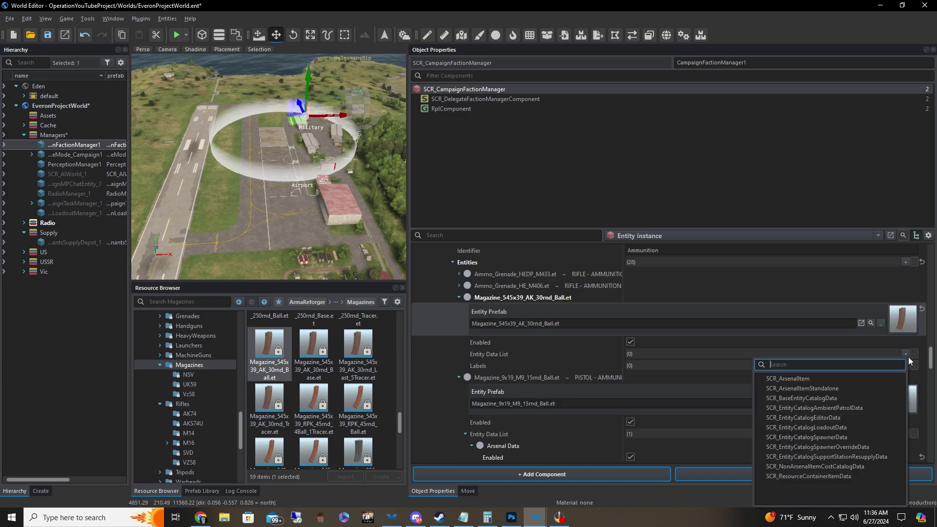
left_click(830, 378)
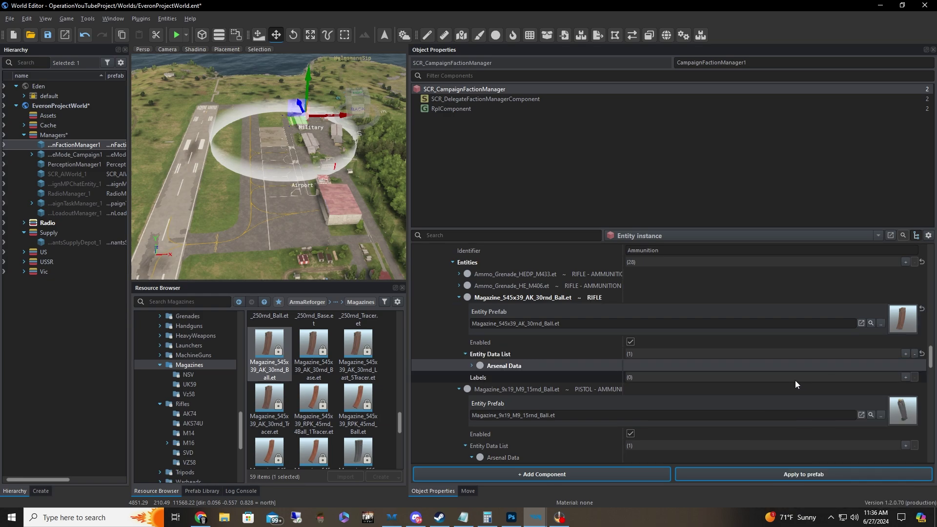
Set the Item Mode of Magazine_545x39_AK_30rnd_Ball.et's Arsenal Data to AMMUNITION and its Supply Cost to 4
left_click(471, 366)
scroll(648, 372, "down", 3)
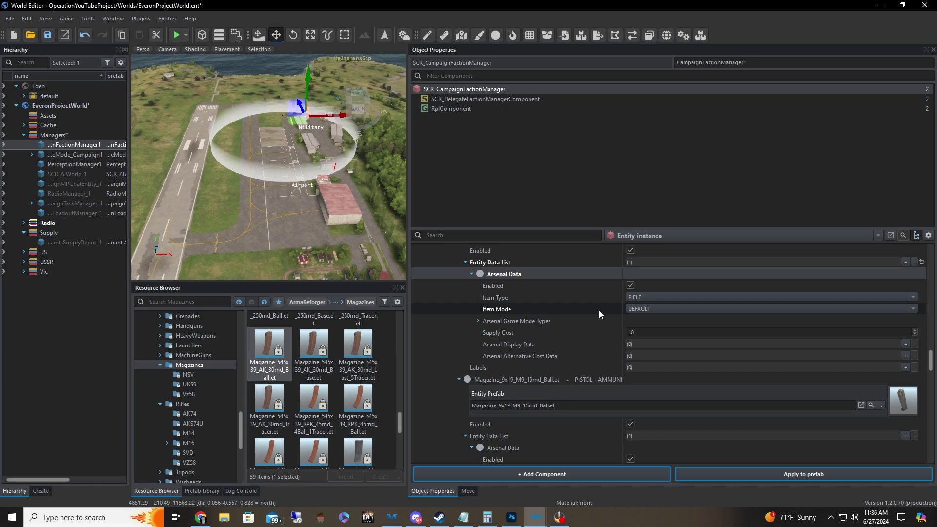
mouse_move(658, 312)
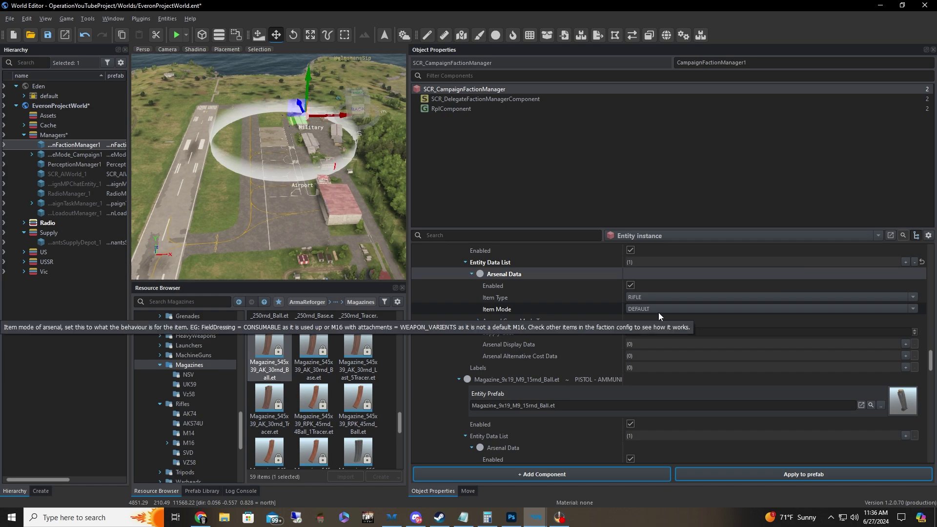
left_click(658, 310)
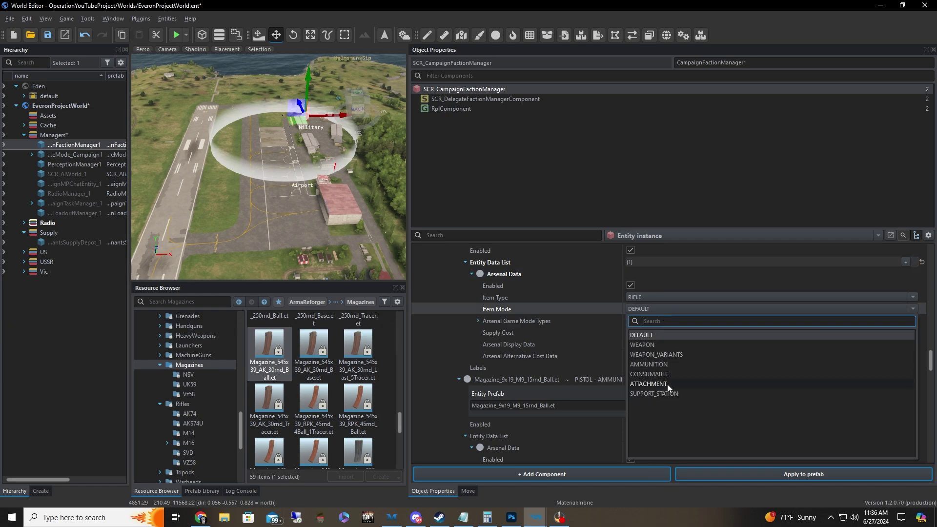
left_click(666, 366)
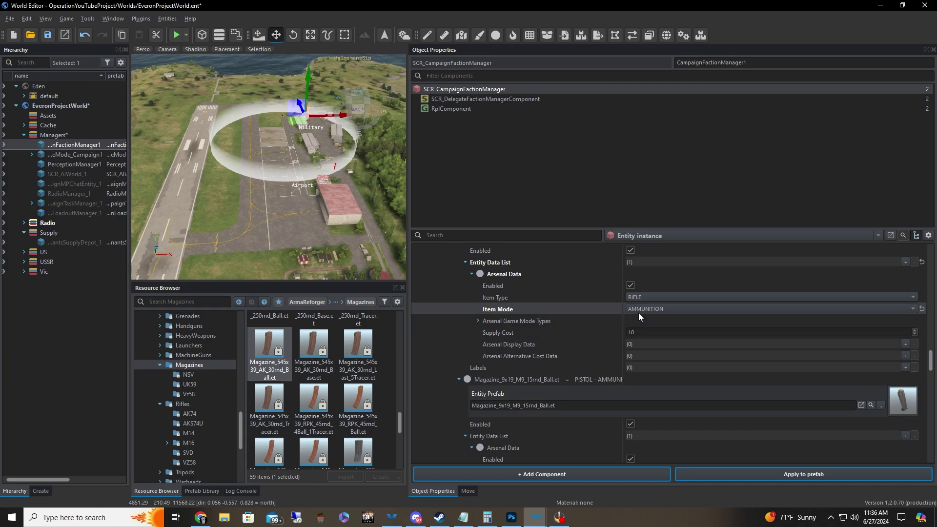
mouse_move(642, 334)
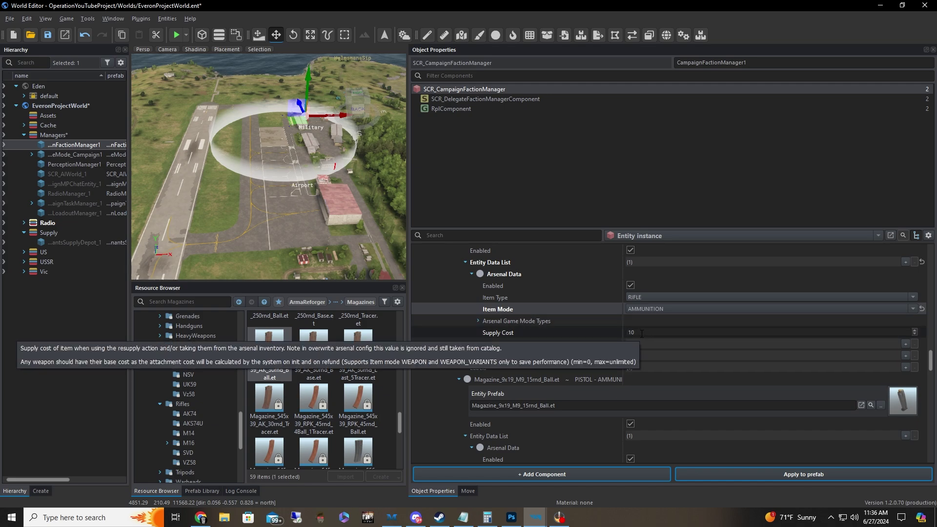
left_click(649, 331)
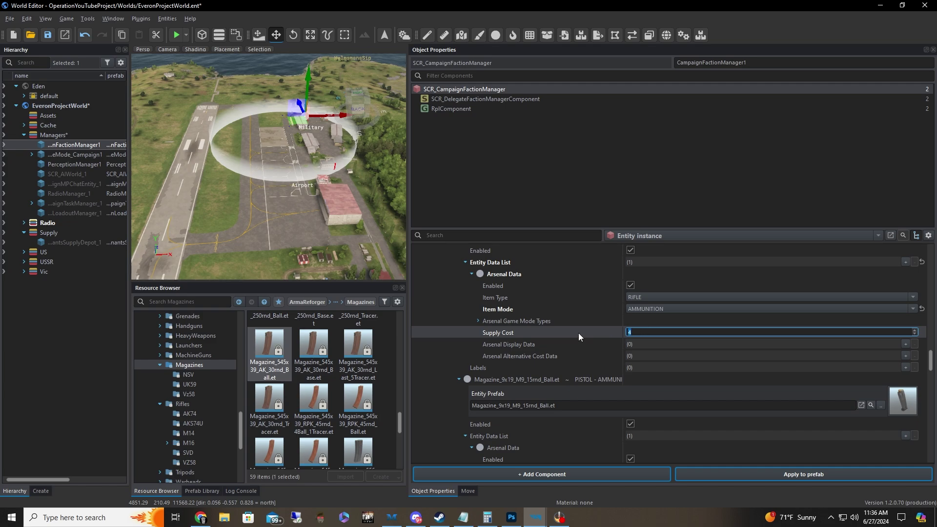
Collapse the expanded AK and M9 magazine entries and widen the viewport and resource area beside the object properties
left_click(470, 274)
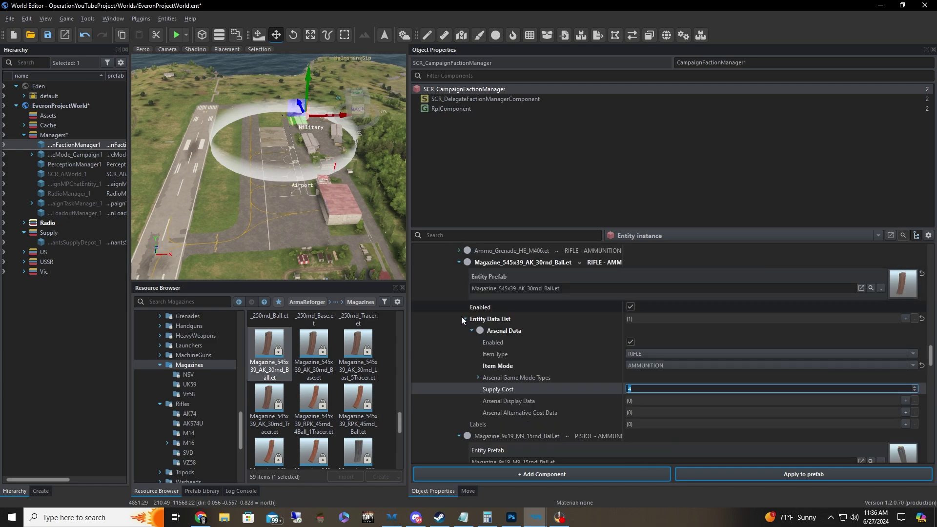
left_click(466, 321)
left_click(459, 264)
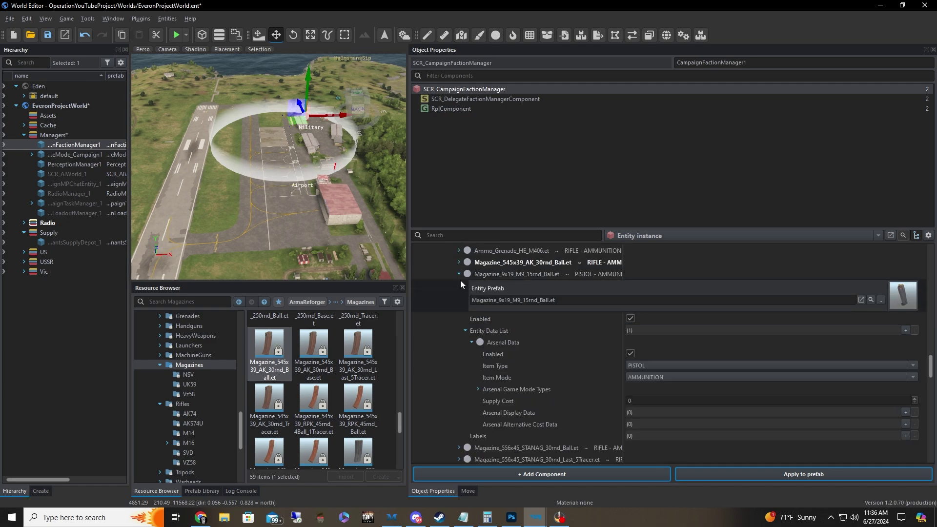
left_click(459, 275)
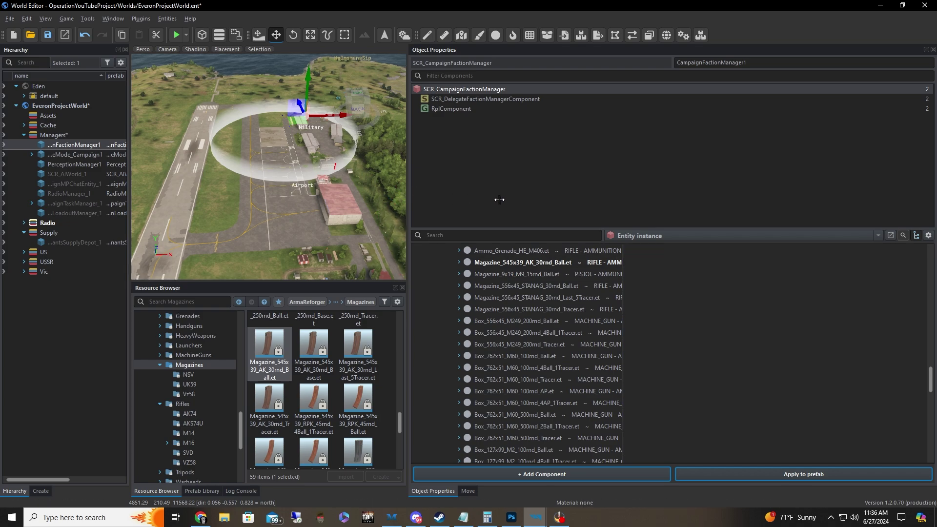
left_click_drag(499, 200, 616, 207)
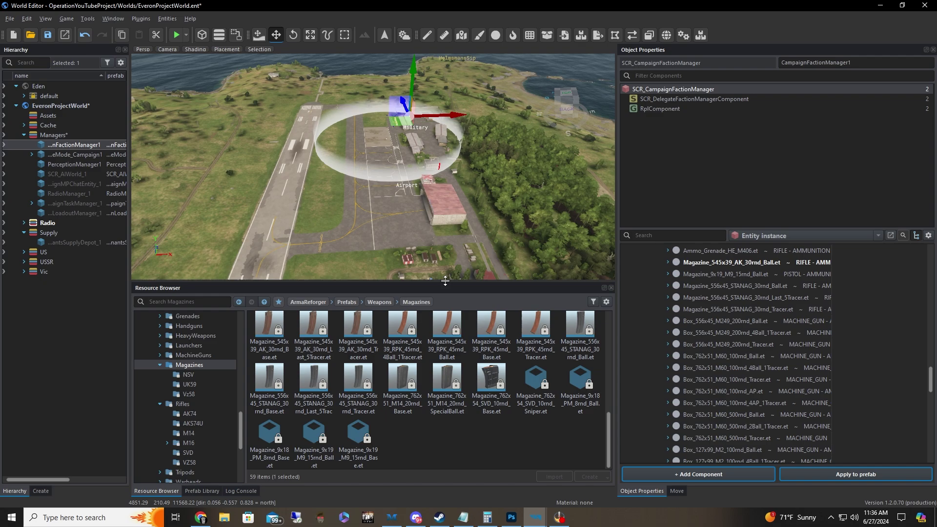
Play-test the world and take the AK74 rifle and a 5.45×39mm 30rnd AK Mag from the Weapons arsenal
left_click_drag(445, 282, 439, 356)
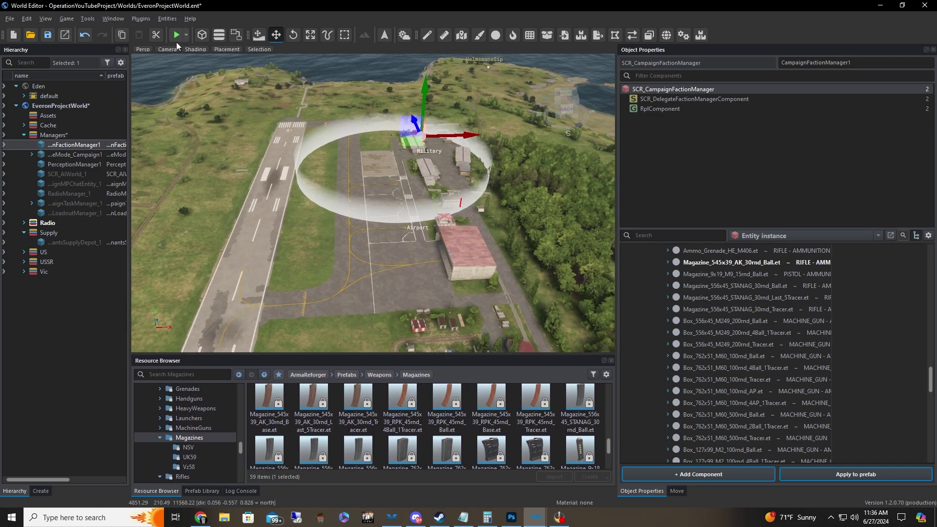
left_click(176, 38)
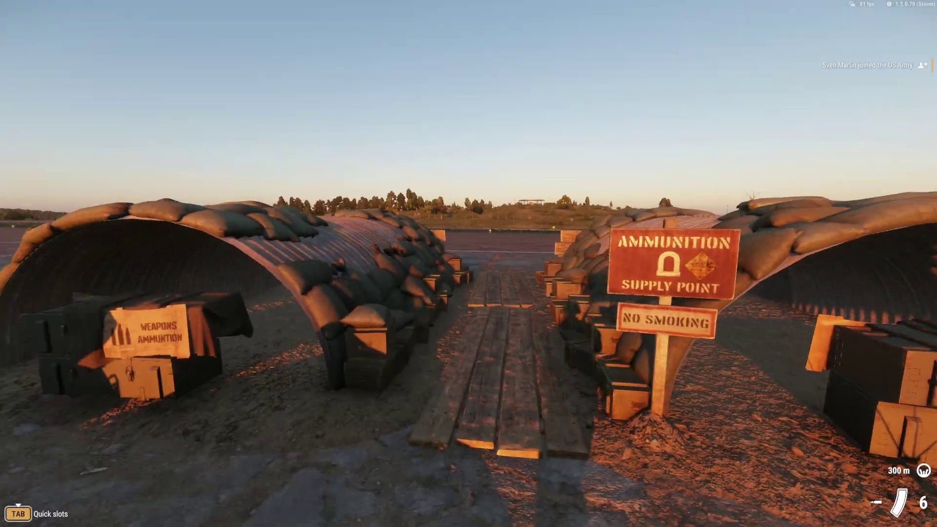
key("w")
key("f")
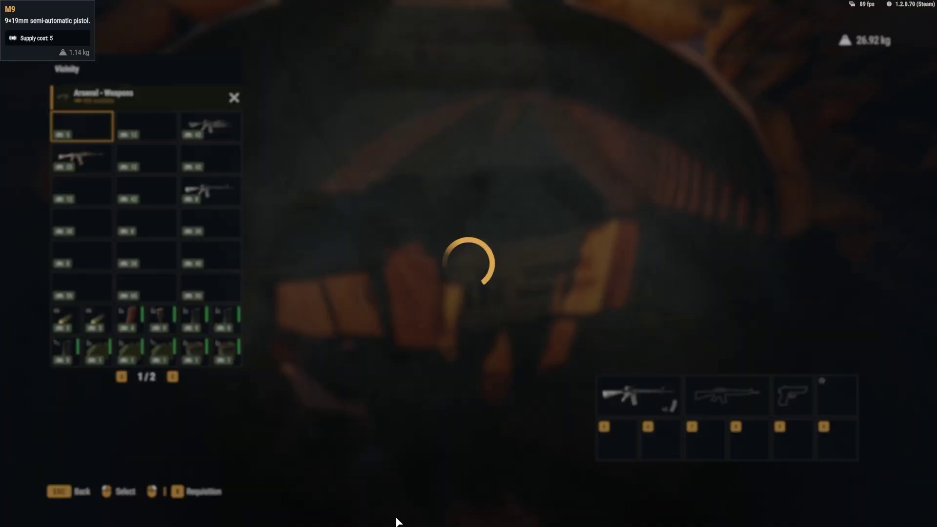
left_click_drag(105, 158, 754, 396)
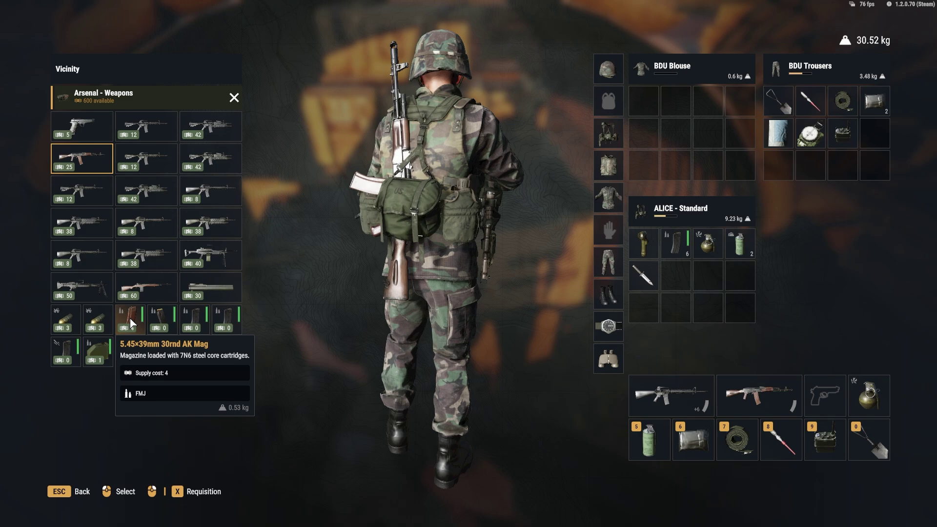
left_click_drag(130, 317, 739, 276)
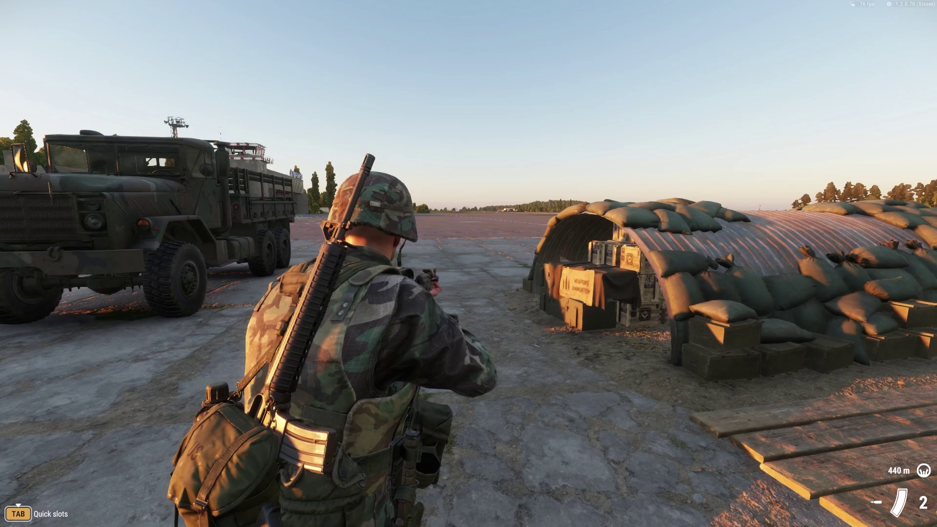
View the armed soldier in third person, and return to edit mode
key("v")
key("v")
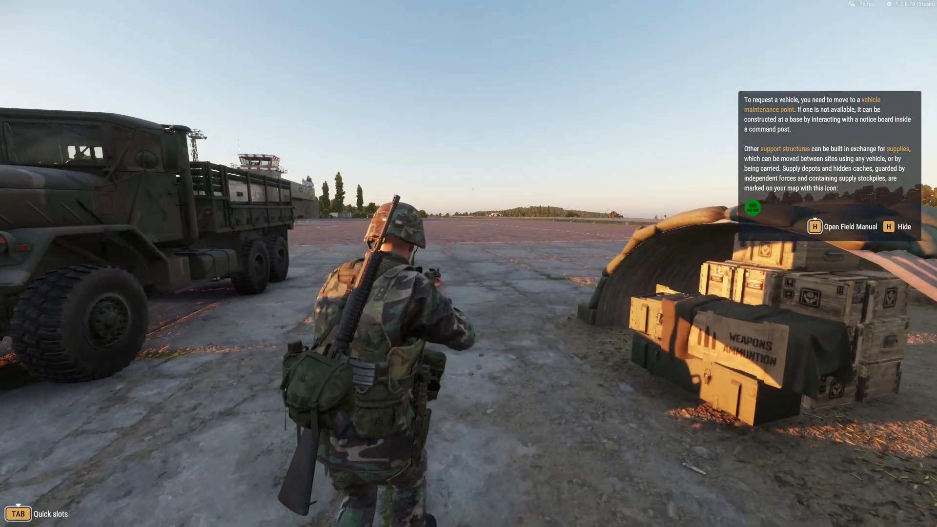
key("Escape")
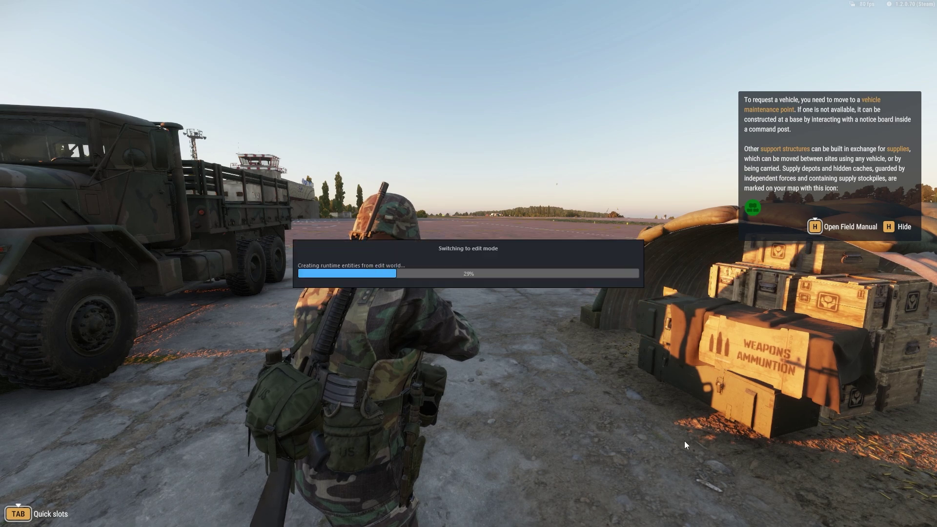
Add a new entry to the Entities of the Weapon Attachments list in the ITEM catalog and expand it
scroll(719, 404, "down", 2)
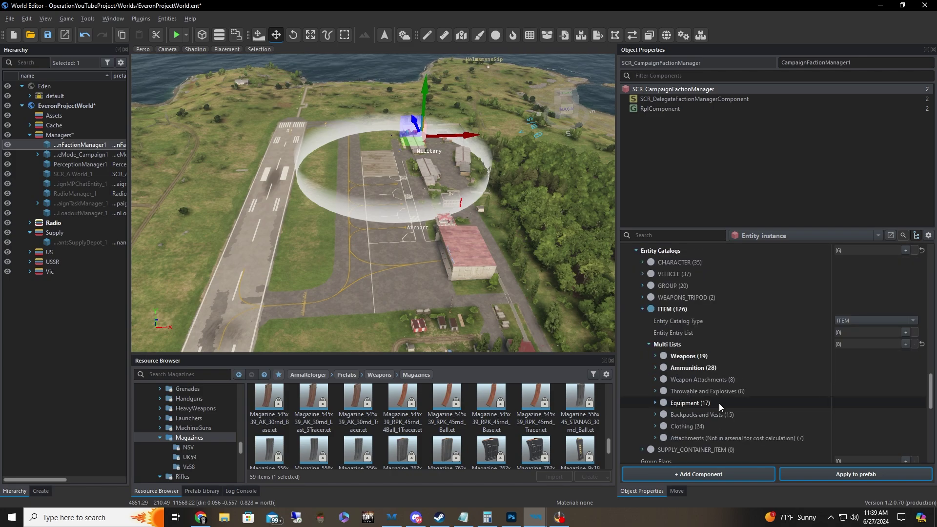
left_click(656, 379)
scroll(713, 380, "down", 1)
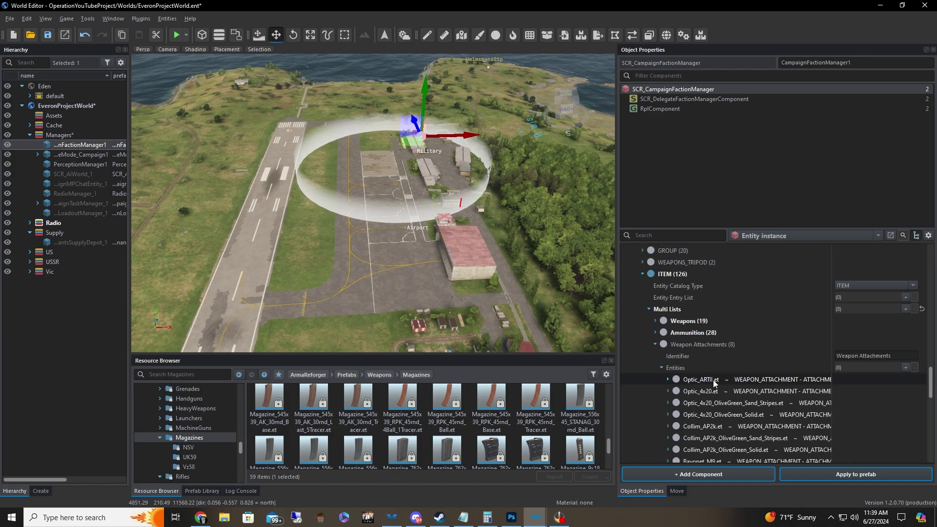
scroll(713, 380, "down", 1)
left_click(905, 333)
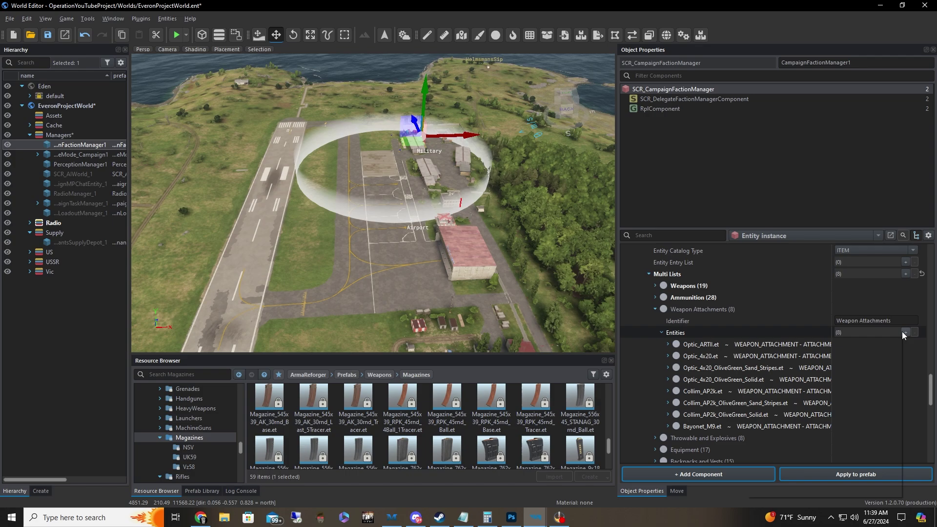
left_click(834, 383)
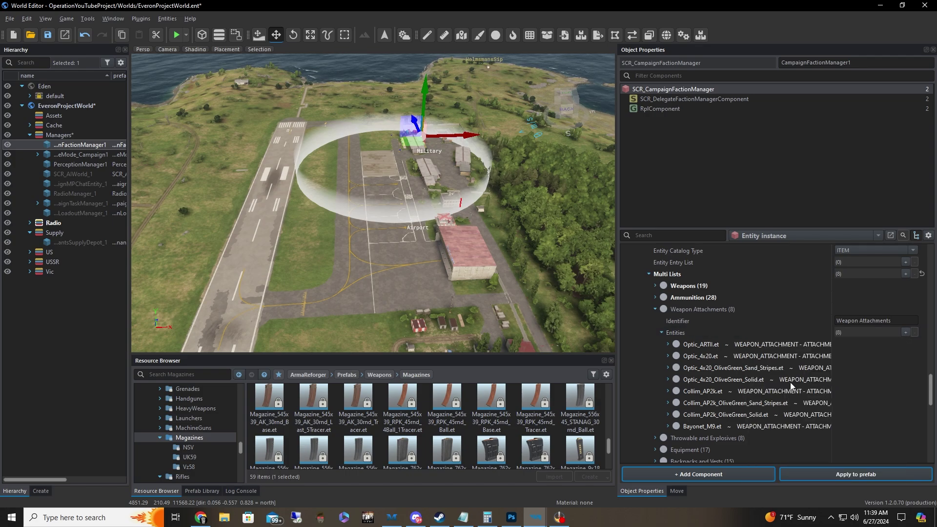
left_click(668, 439)
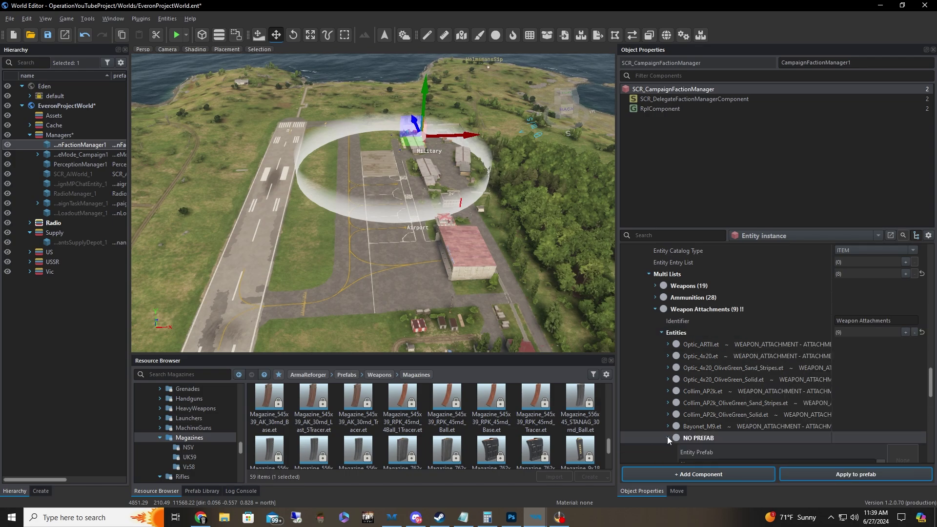
Assign Optic_PSO1.et from Prefabs/Weapons/Attachments/Optics/Optic_PSO1 as the new weapon attachment entry's Entity Prefab
scroll(176, 421, "up", 1)
left_click(189, 419)
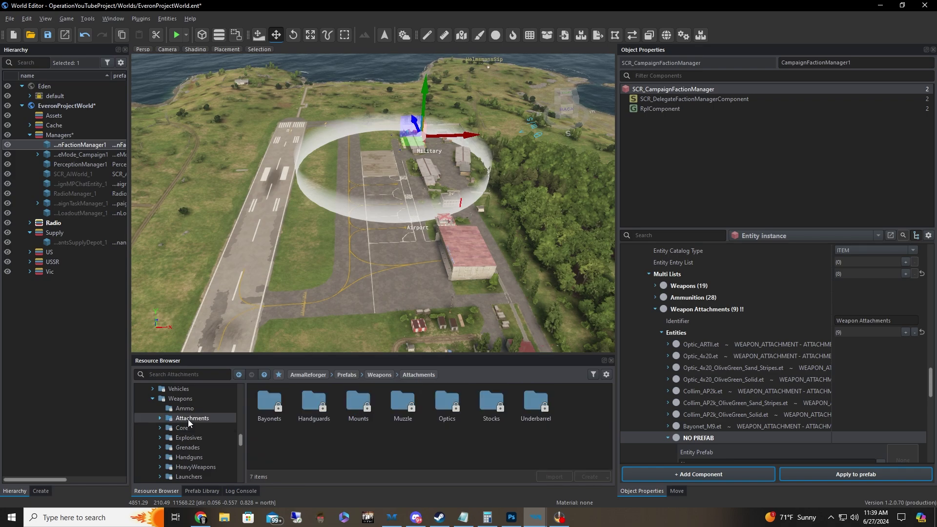
double_click(441, 406)
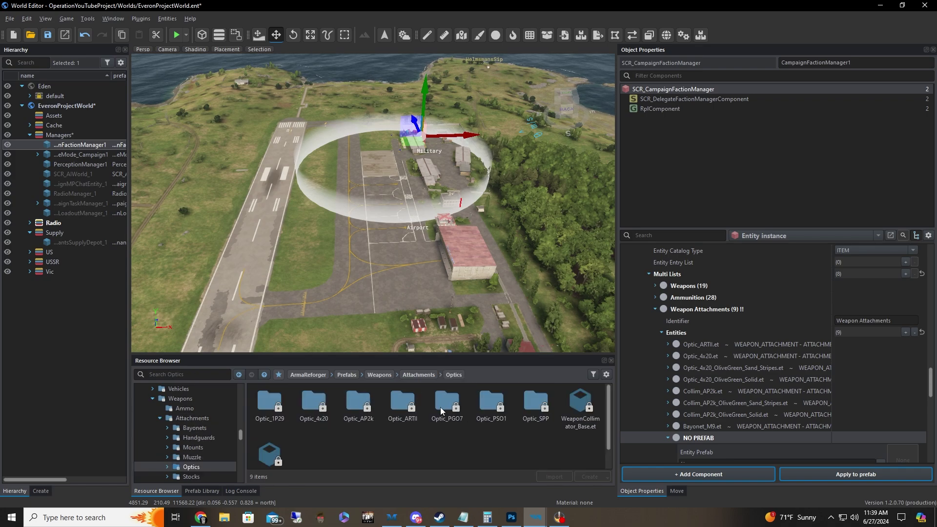
scroll(320, 407, "down", 1)
scroll(298, 423, "up", 1)
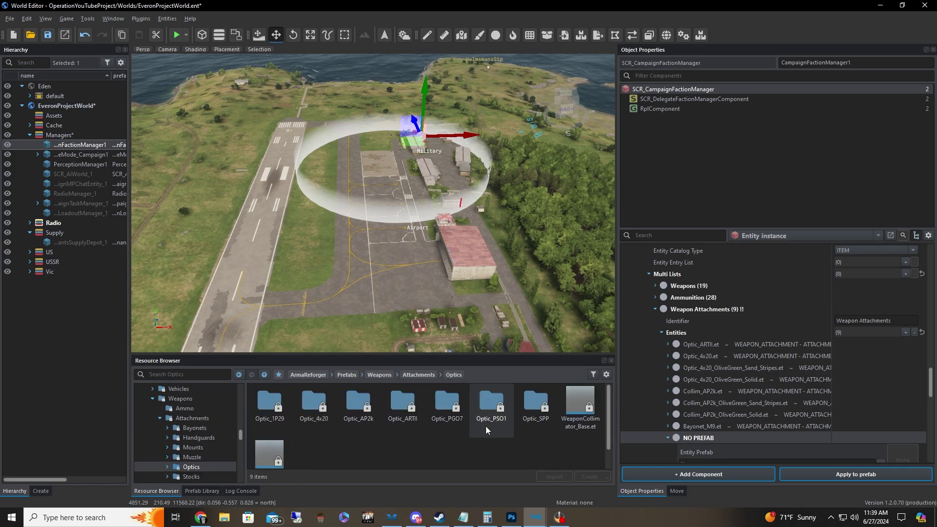
double_click(491, 401)
left_click(276, 406)
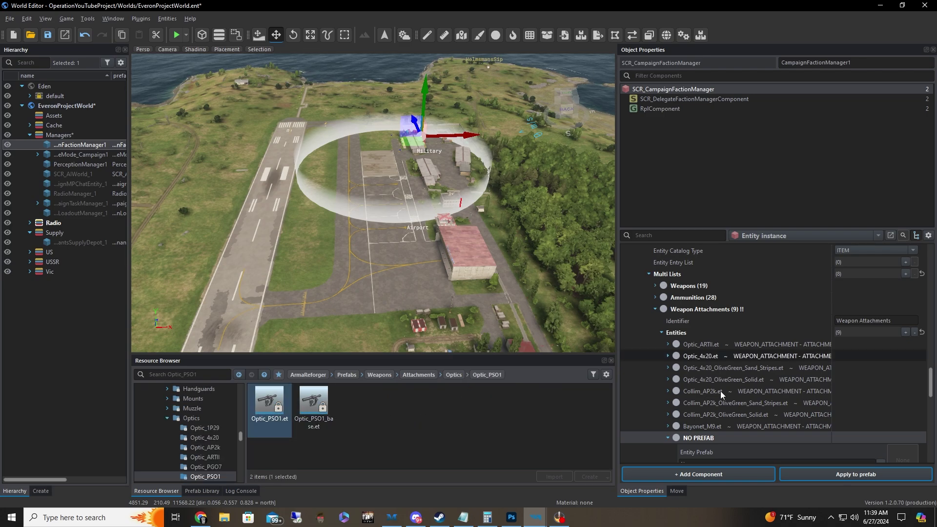
scroll(720, 391, "down", 2)
left_click_drag(273, 407, 713, 392)
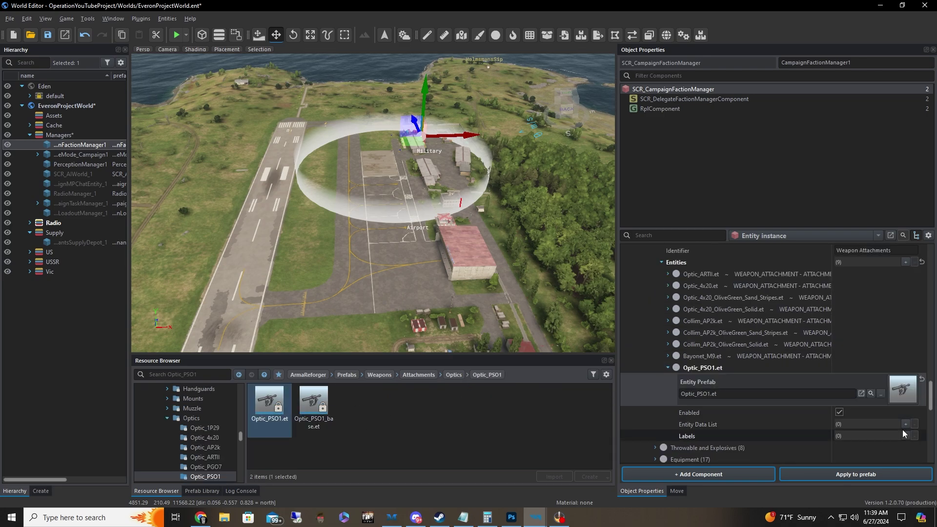
Add Arsenal Data to the Entity Data List of Optic_PSO1.et and set its Item Mode to ATTACHMENT
left_click(906, 424)
left_click(824, 283)
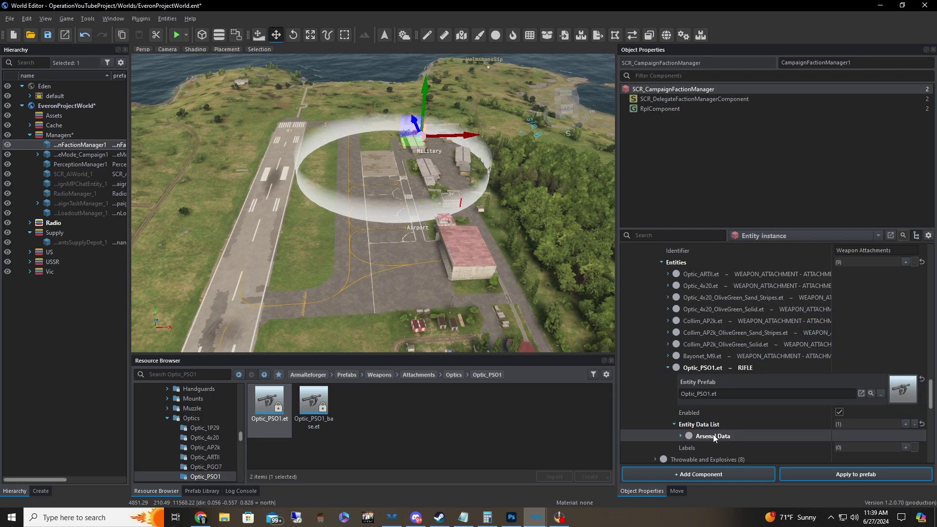
scroll(767, 420, "down", 3)
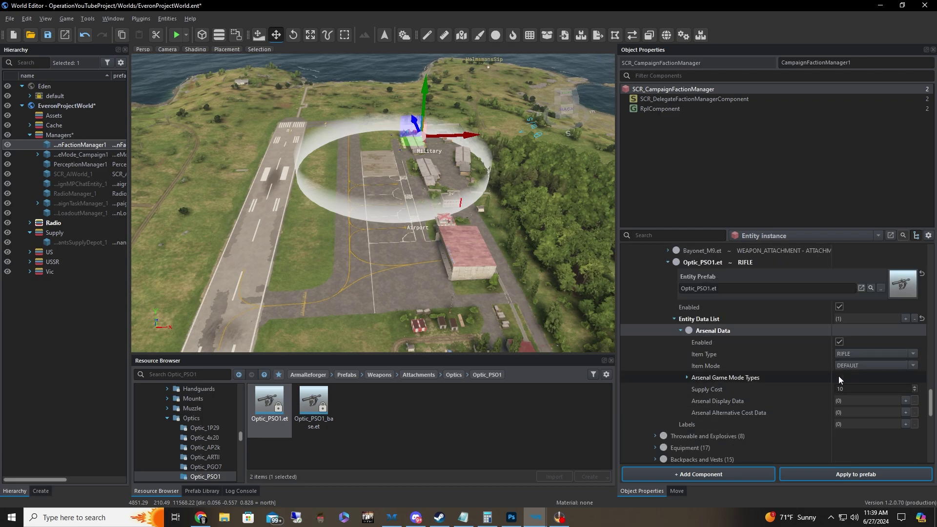
left_click(849, 364)
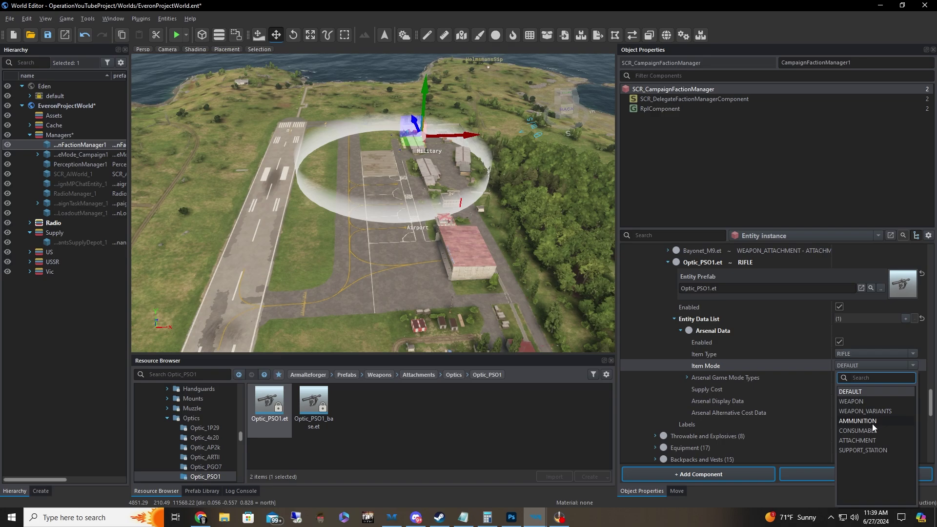
left_click(875, 441)
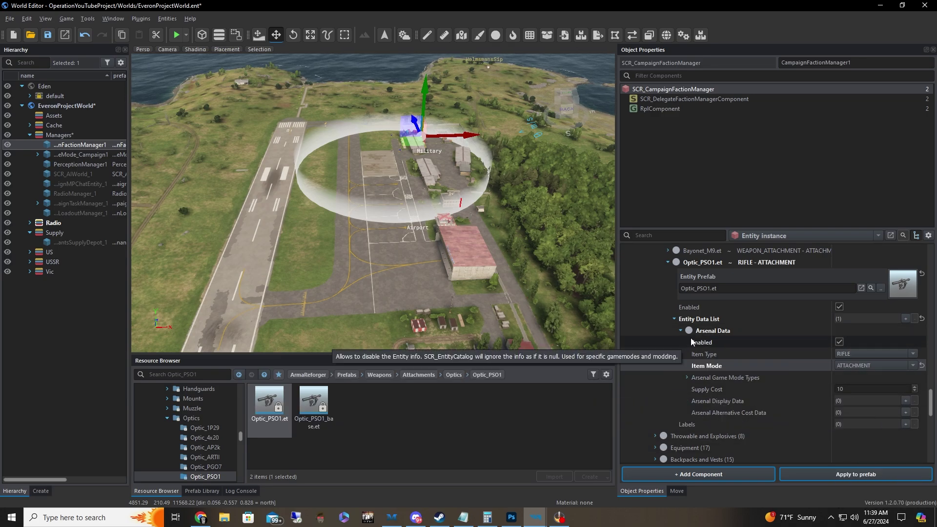
left_click_drag(831, 319, 794, 318)
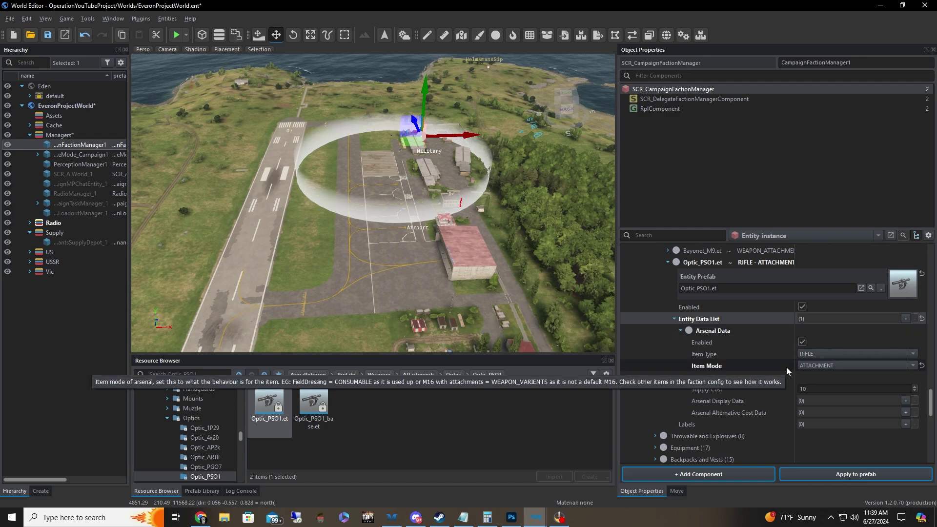